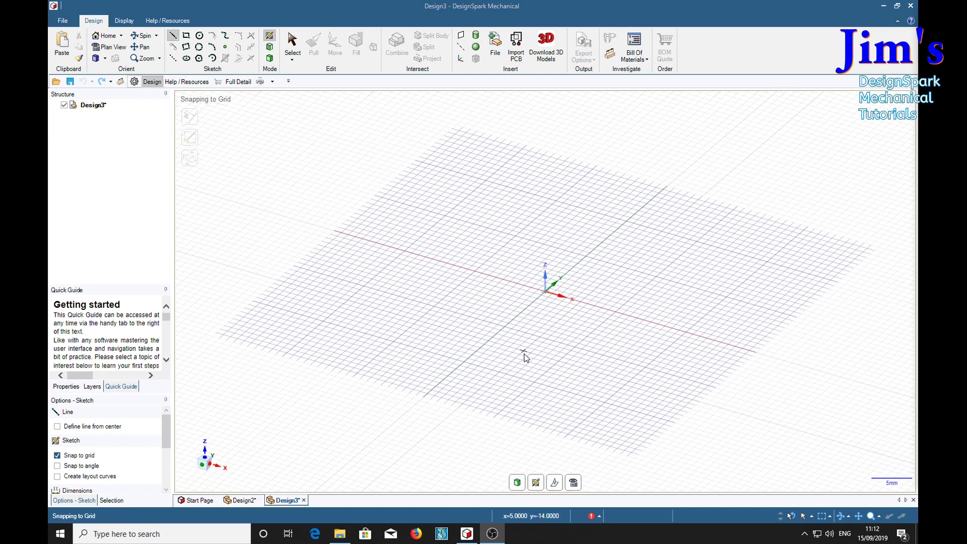
# Step: Sketch a line about 20 mm long along the Y axis through the origin and a separate slanted line about 22.8 mm long beside it
pyautogui.click(504, 330)
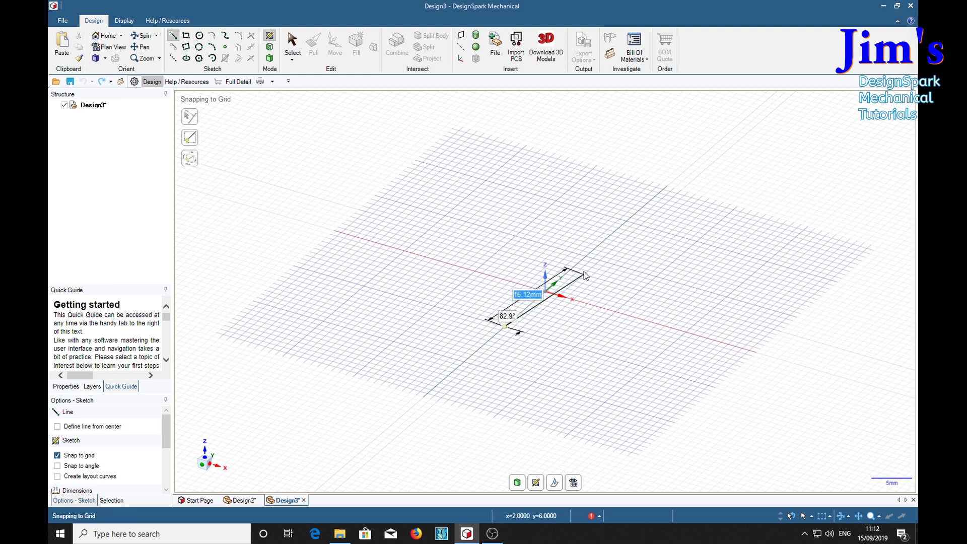
pyautogui.click(588, 262)
pyautogui.scroll(-2, 587, 262)
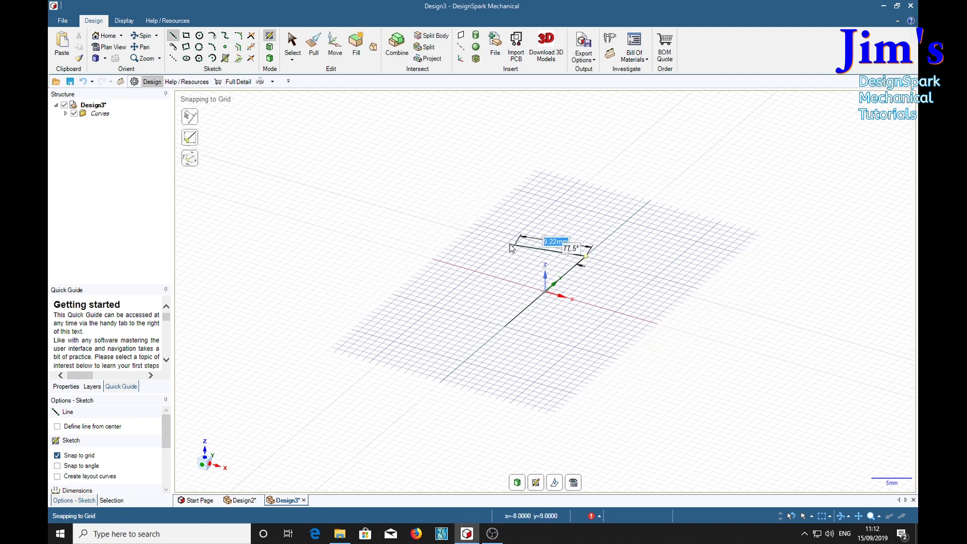
pyautogui.press('Escape')
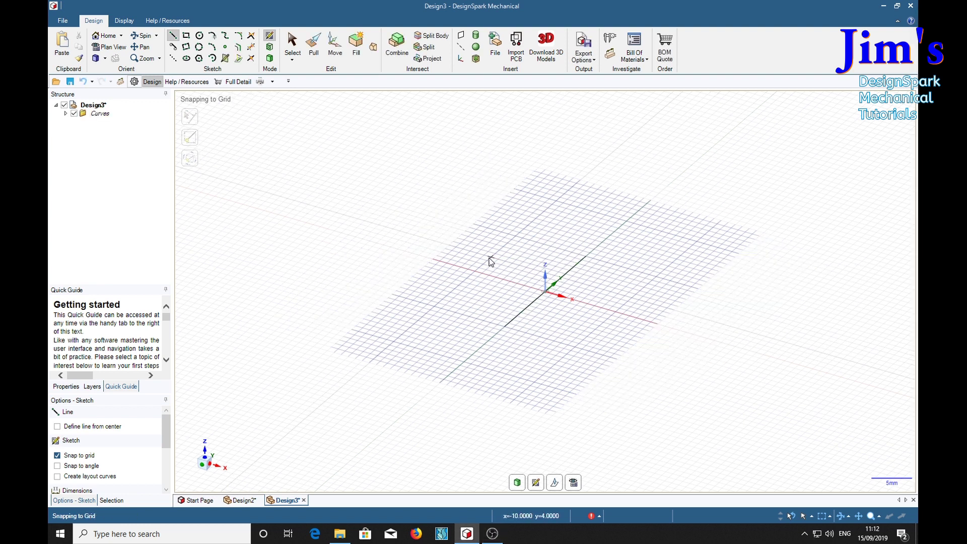
pyautogui.click(483, 320)
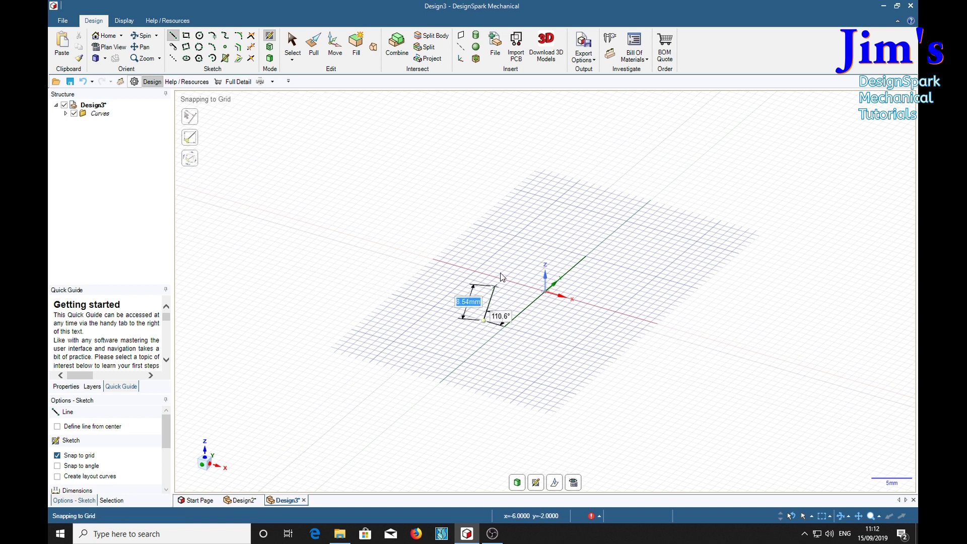
pyautogui.click(528, 233)
pyautogui.press('Escape')
# Step: Sketch two more separate slanted lines, about 23.7 mm long on the negative X side and about 26.7 mm long on the positive X side
pyautogui.click(434, 307)
pyautogui.click(441, 210)
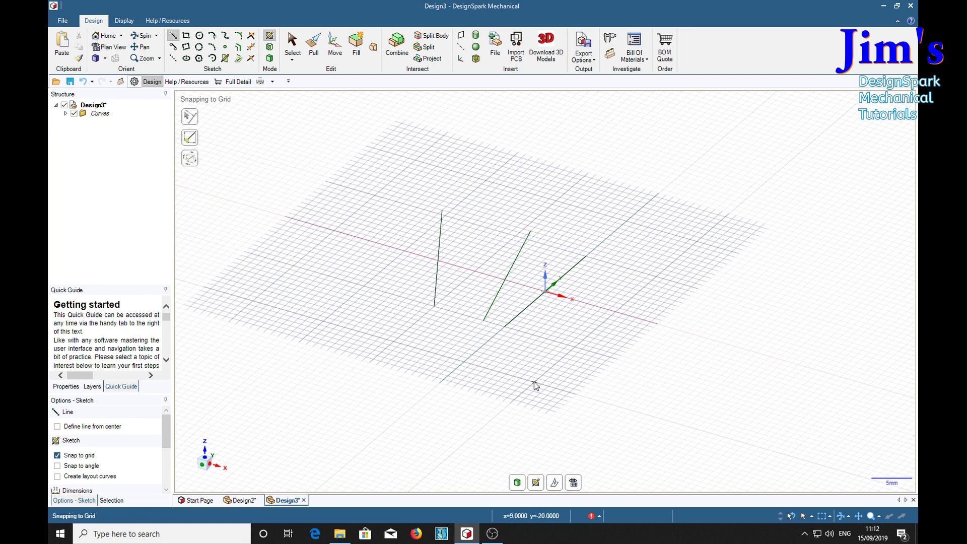
pyautogui.click(536, 363)
pyautogui.click(683, 285)
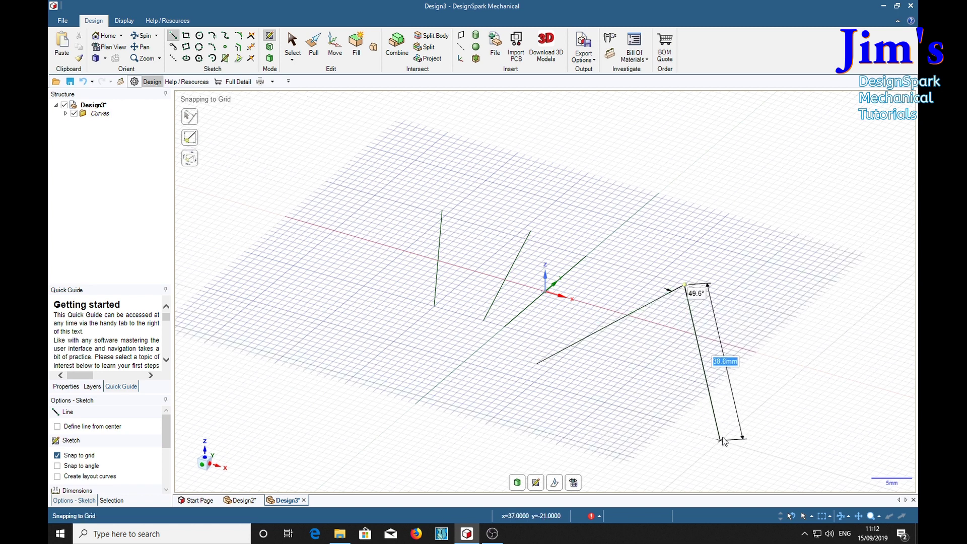
pyautogui.press('Escape')
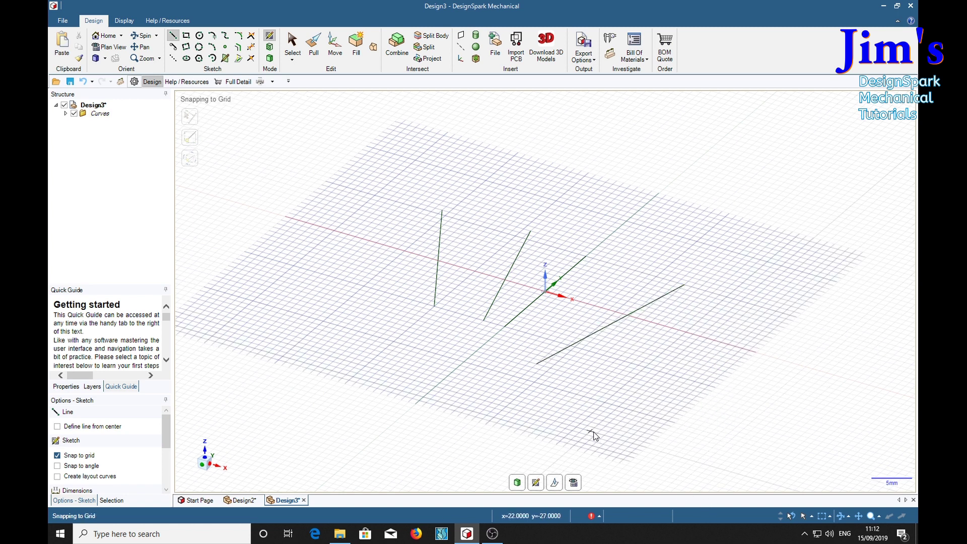
# Step: Pull the longest line, on the positive X side, upward into a vertical surface about 5.89 mm tall
pyautogui.press('p')
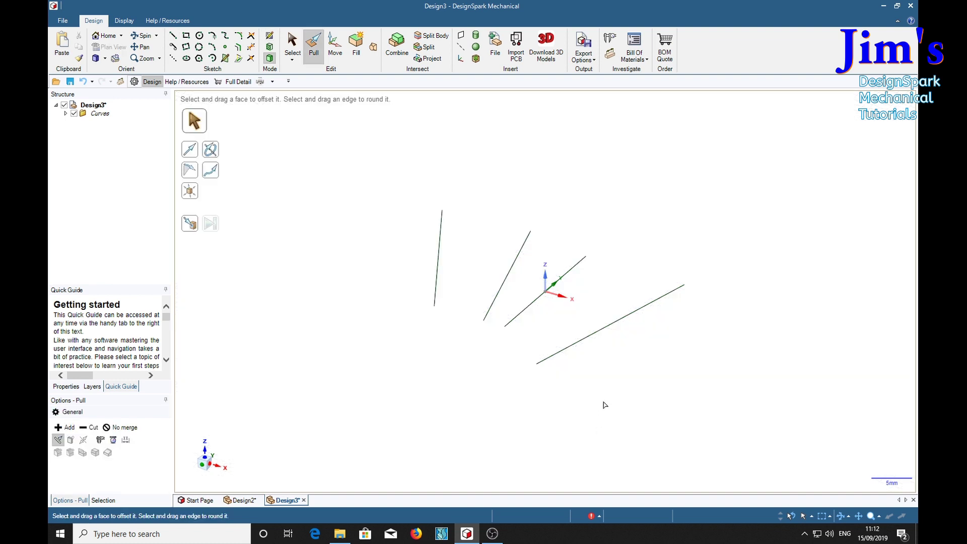
pyautogui.click(614, 325)
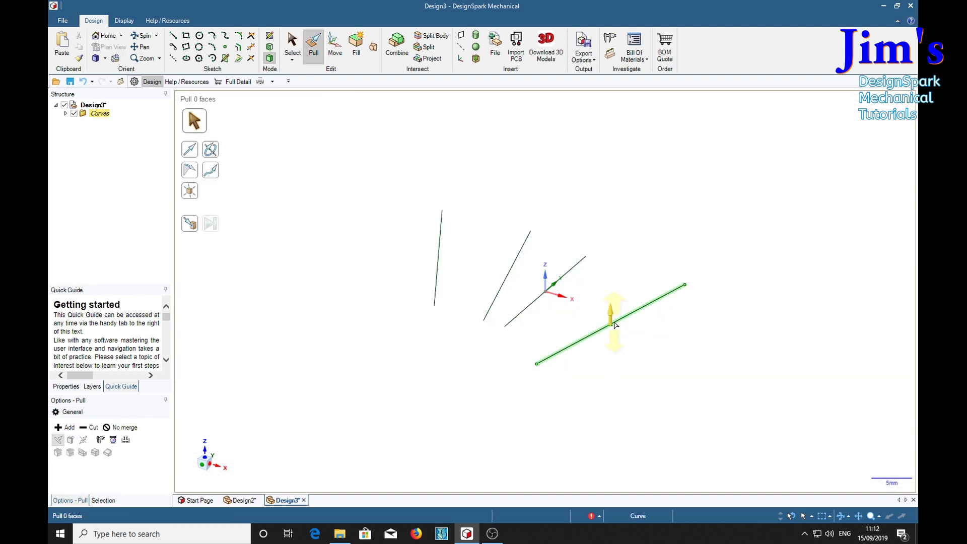
pyautogui.moveTo(613, 322); pyautogui.dragTo(635, 347)
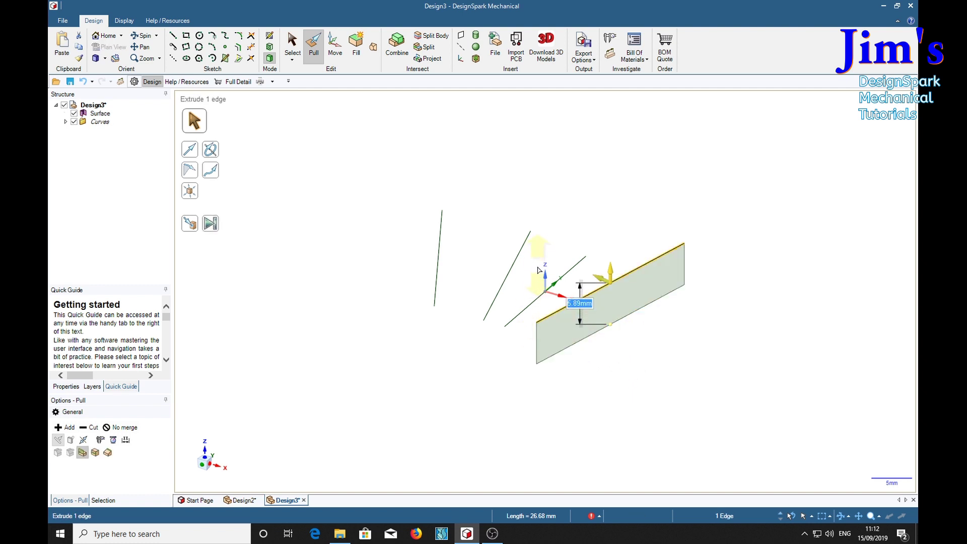
# Step: Pull the other three lines into vertical surfaces: the Y-axis line upward, its neighbour about 4.12 mm downward, the outermost about 4.79 mm upward
pyautogui.click(541, 295)
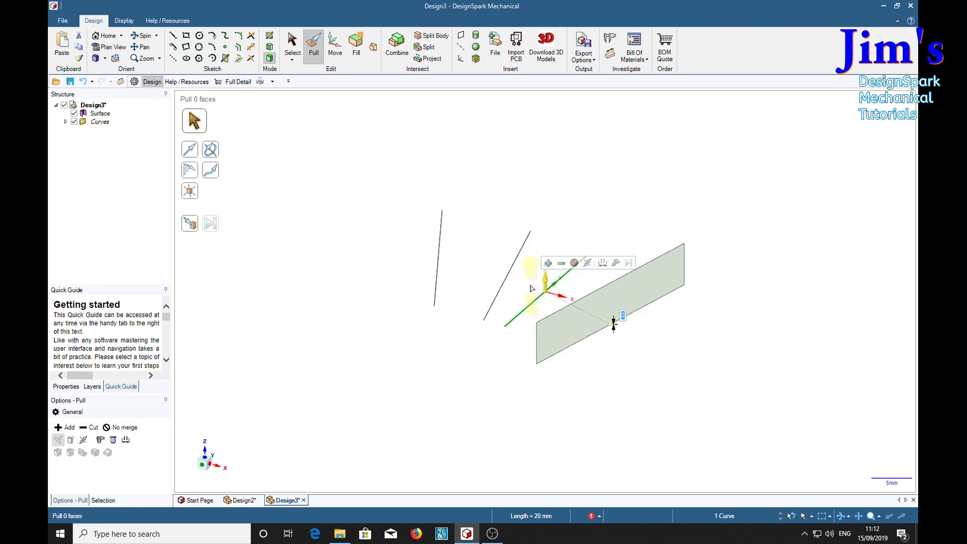
pyautogui.moveTo(530, 288)
pyautogui.mouseDown()
pyautogui.moveTo(524, 266)
pyautogui.moveTo(476, 270)
pyautogui.moveTo(474, 281)
pyautogui.mouseUp()
pyautogui.click(515, 266)
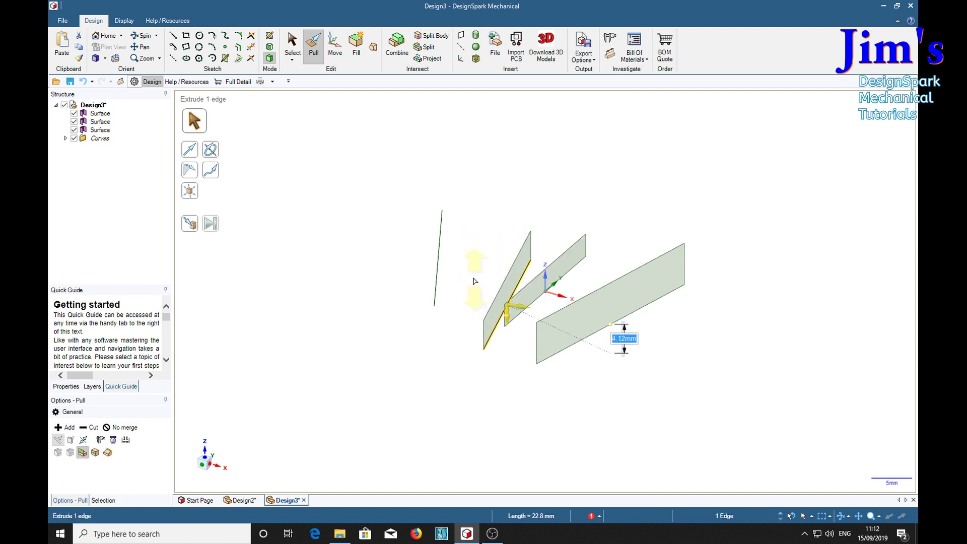
pyautogui.click(443, 258)
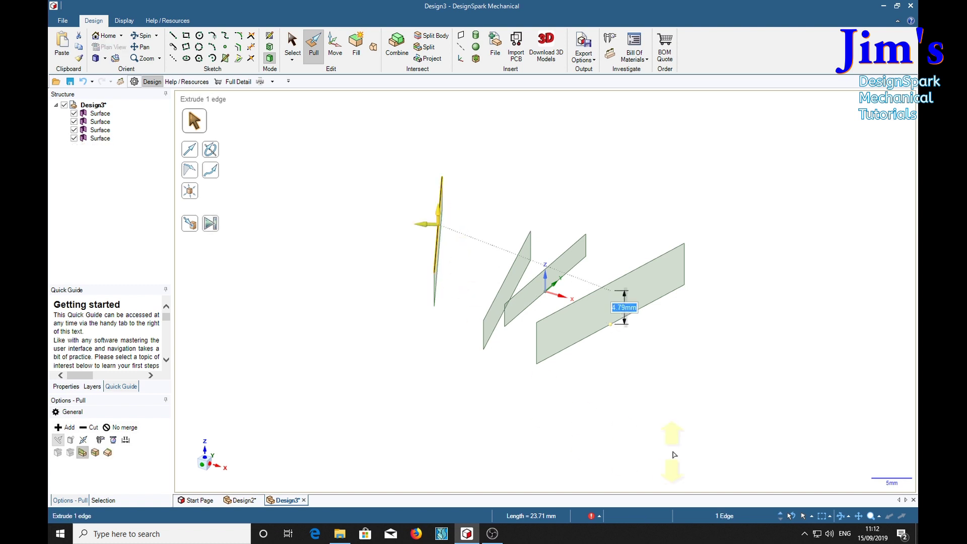
# Step: Blend the four surfaces in sequence from the negative X end to the positive X end into one solid
pyautogui.moveTo(673, 458); pyautogui.dragTo(737, 422, button='middle')
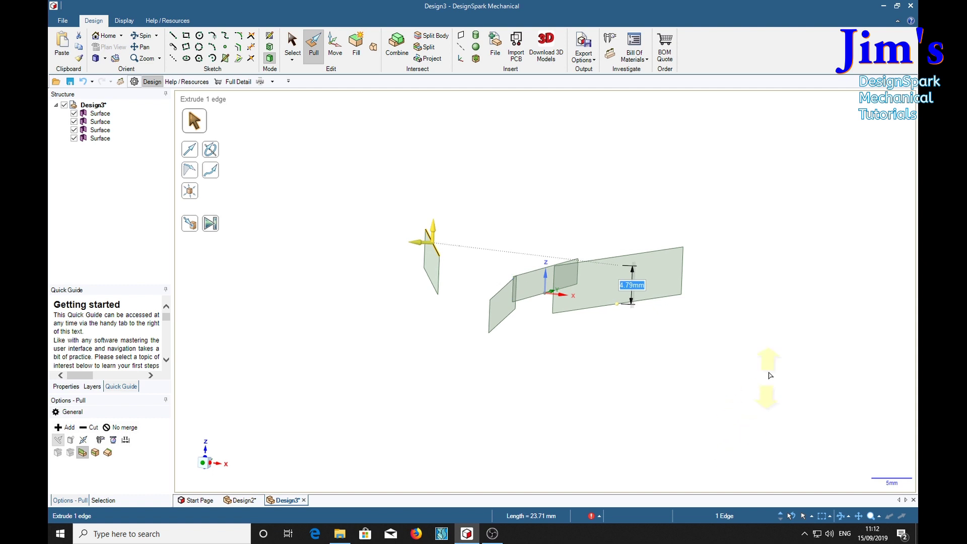
pyautogui.moveTo(775, 353); pyautogui.dragTo(803, 367, button='middle')
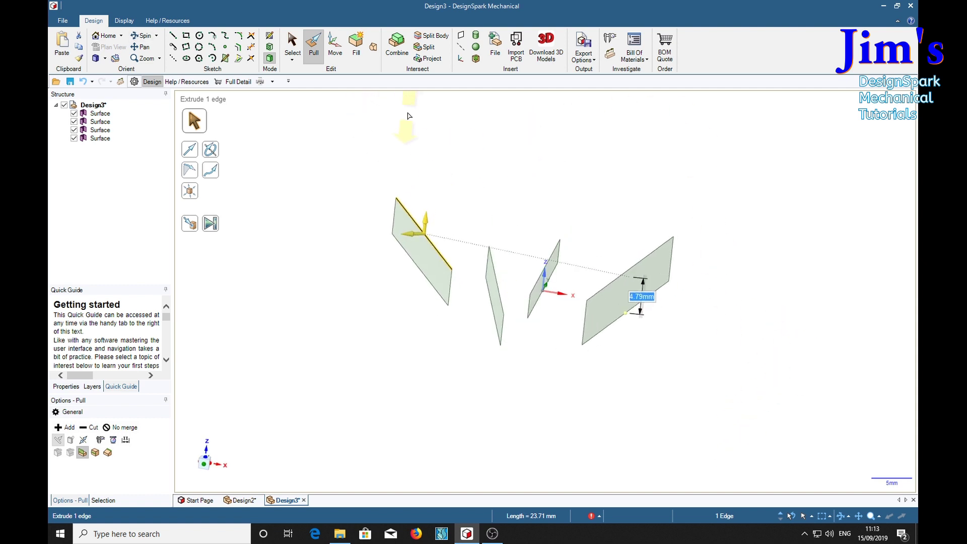
pyautogui.click(373, 48)
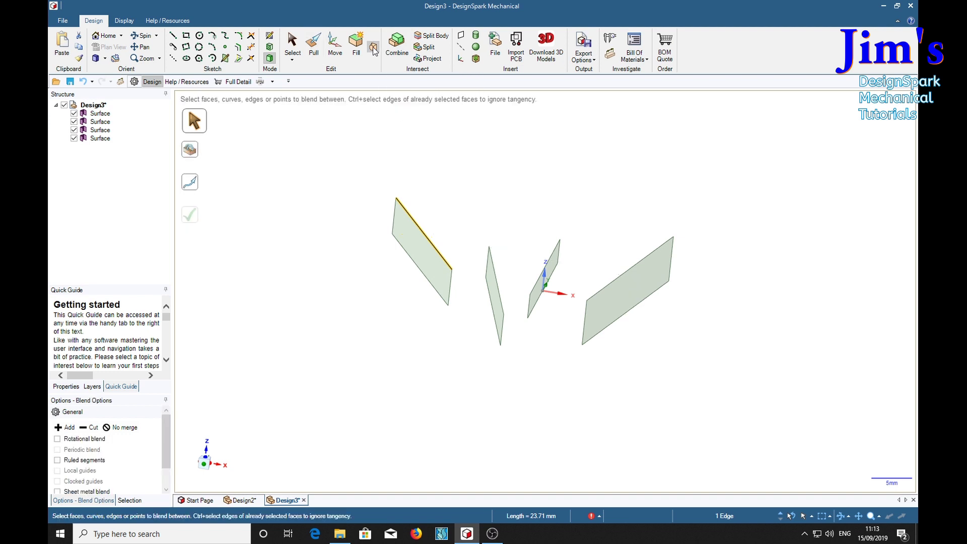
pyautogui.click(422, 257)
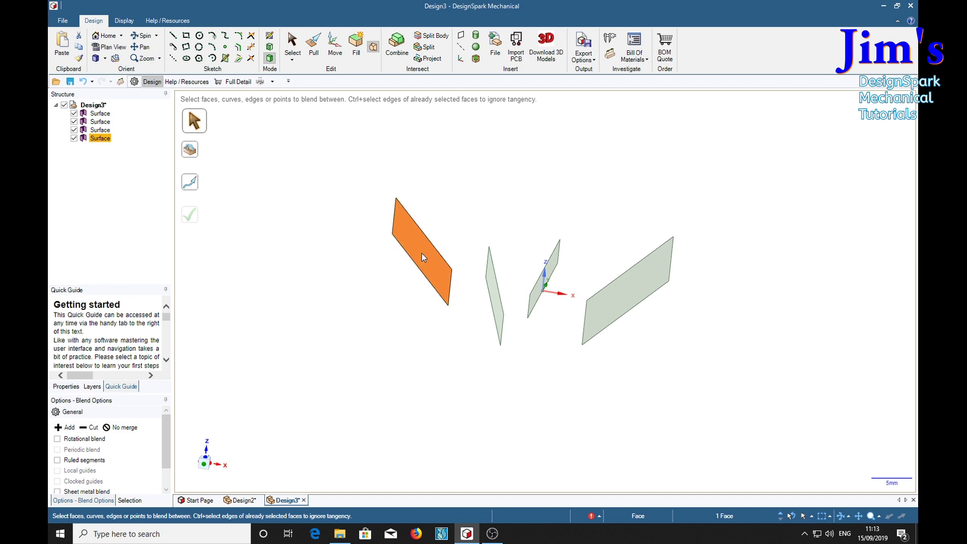
pyautogui.click(494, 294)
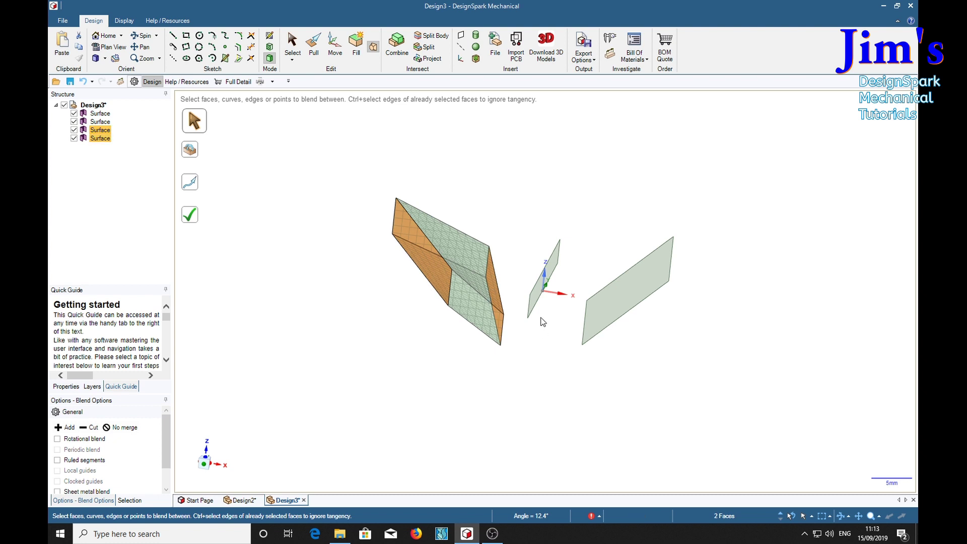
pyautogui.click(536, 298)
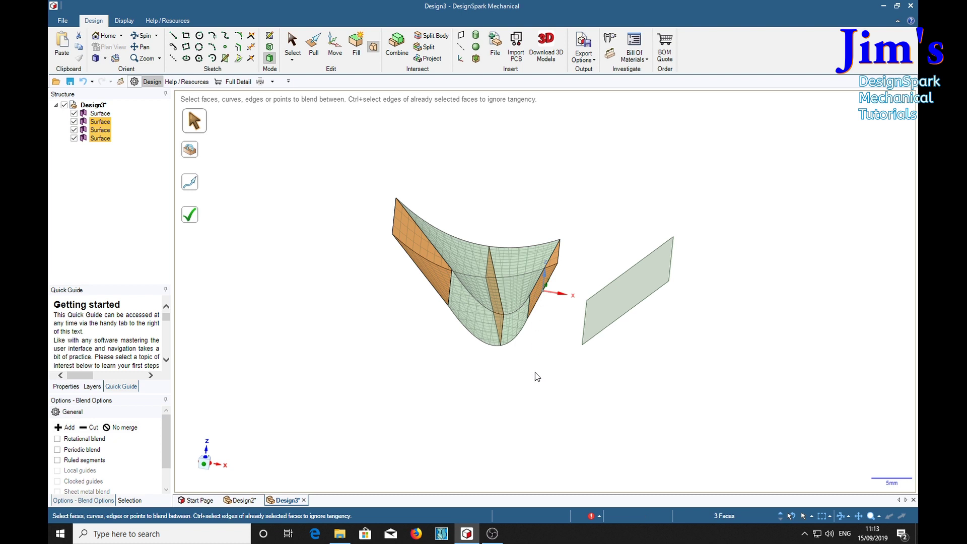
pyautogui.moveTo(612, 408); pyautogui.dragTo(720, 424, button='middle')
pyautogui.click(618, 291)
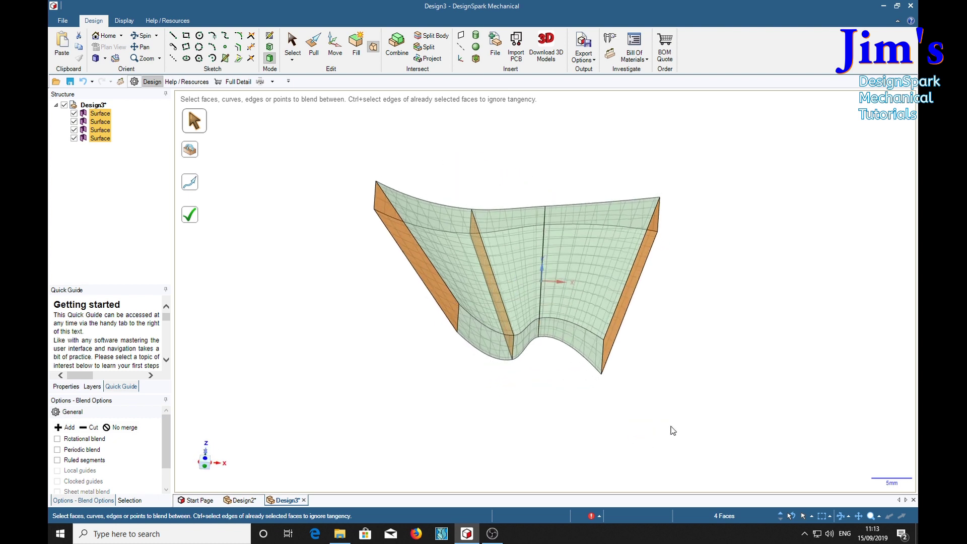
pyautogui.click(193, 218)
# Step: Sketch a circle about 2.83 mm in diameter on the solid's flat rectangular end face, along its centerline
pyautogui.moveTo(328, 356)
pyautogui.mouseDown(button='middle')
pyautogui.moveTo(382, 394)
pyautogui.moveTo(557, 436)
pyautogui.moveTo(477, 456)
pyautogui.moveTo(333, 355)
pyautogui.moveTo(309, 285)
pyautogui.moveTo(388, 386)
pyautogui.moveTo(615, 419)
pyautogui.moveTo(500, 408)
pyautogui.moveTo(505, 415)
pyautogui.mouseUp(button='middle')
pyautogui.moveTo(666, 326); pyautogui.dragTo(645, 296, button='middle')
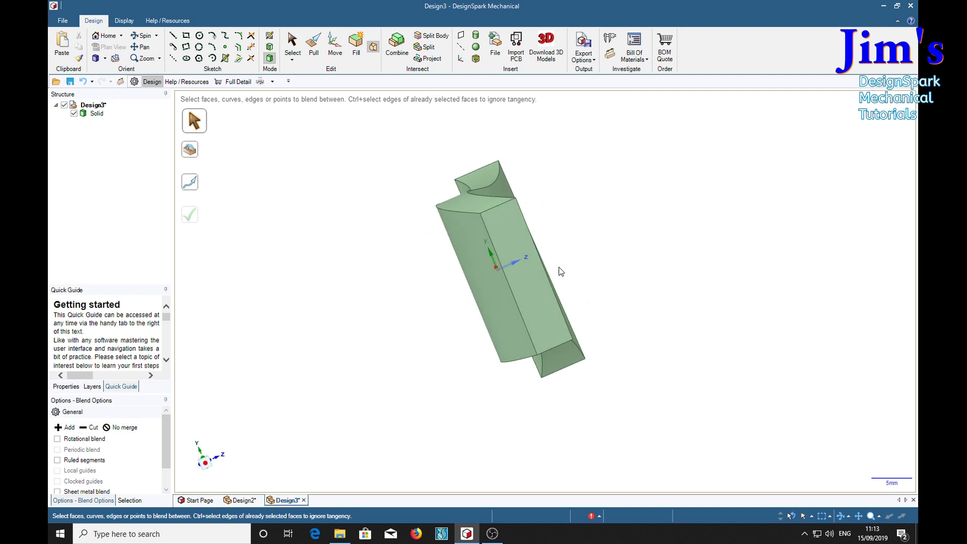
pyautogui.click(200, 36)
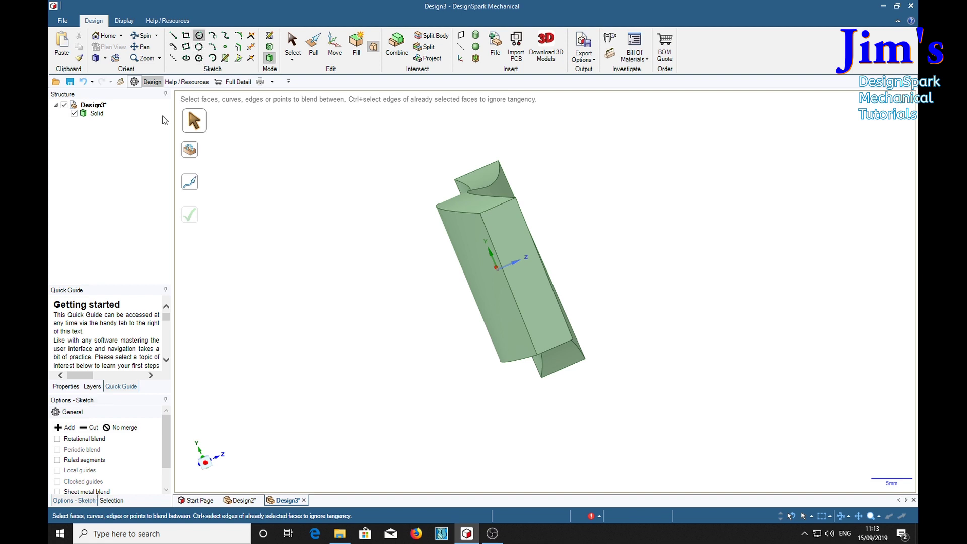
pyautogui.click(525, 289)
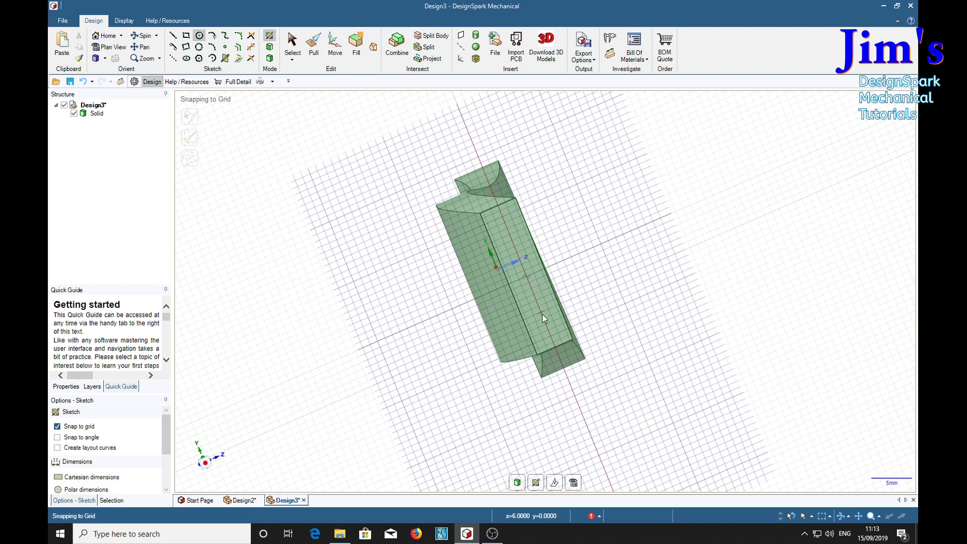
pyautogui.click(535, 298)
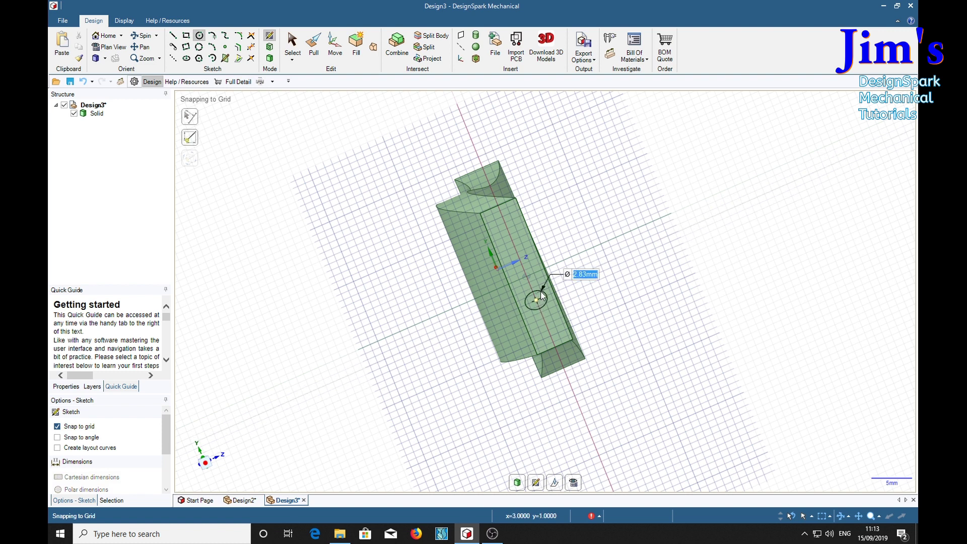
pyautogui.click(542, 296)
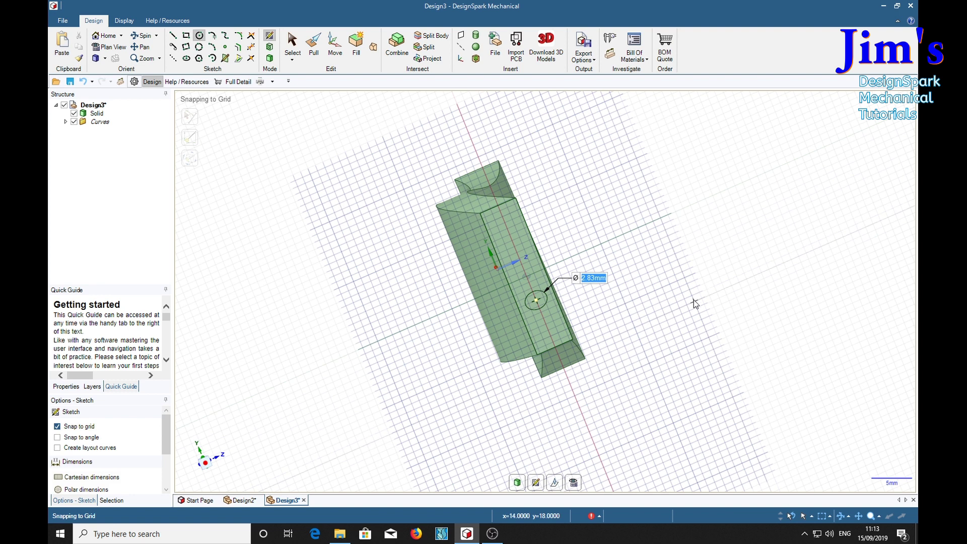
# Step: Pull the circle on the end face through the curved solid to cut a hole
pyautogui.press('p')
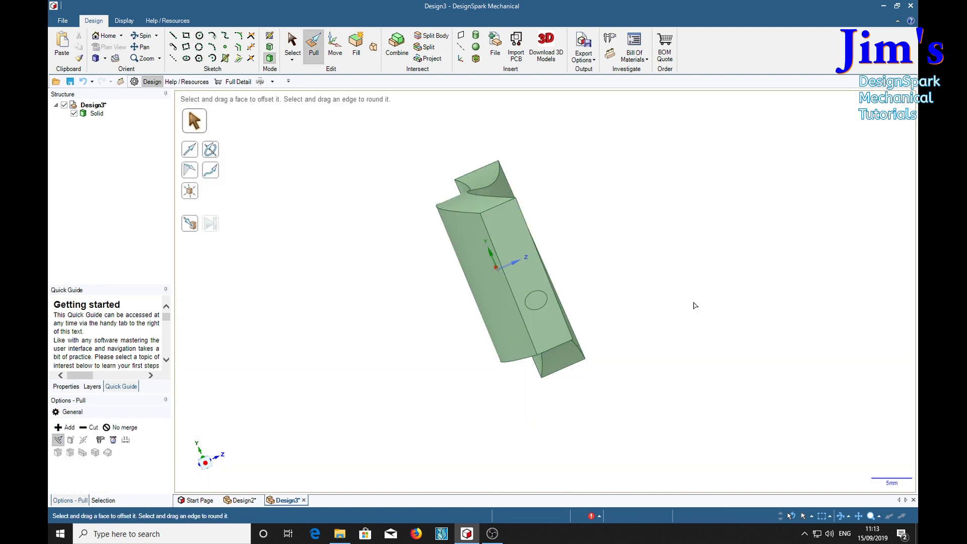
pyautogui.moveTo(696, 303); pyautogui.dragTo(667, 240, button='middle')
pyautogui.click(468, 301)
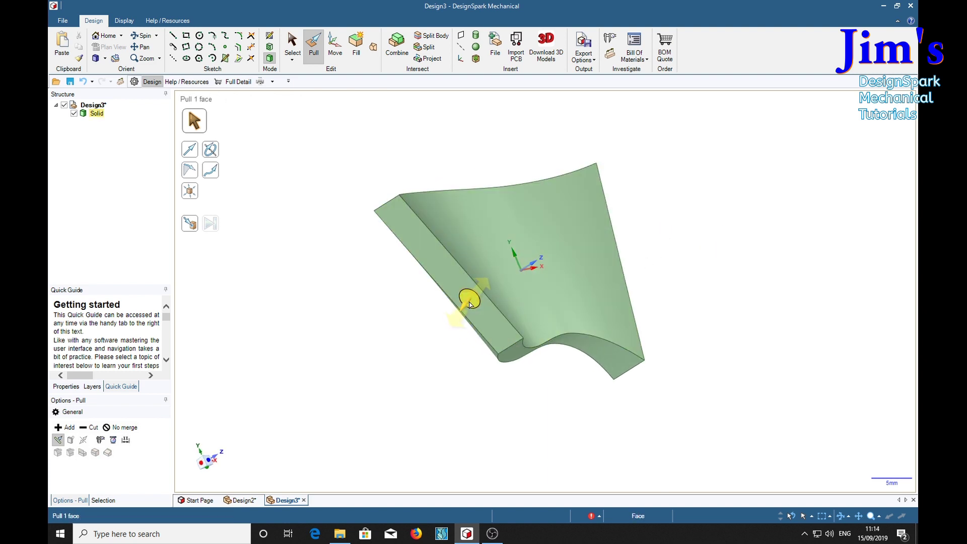
pyautogui.moveTo(473, 304); pyautogui.dragTo(644, 156)
pyautogui.press('Escape')
pyautogui.moveTo(666, 224); pyautogui.dragTo(733, 310, button='middle')
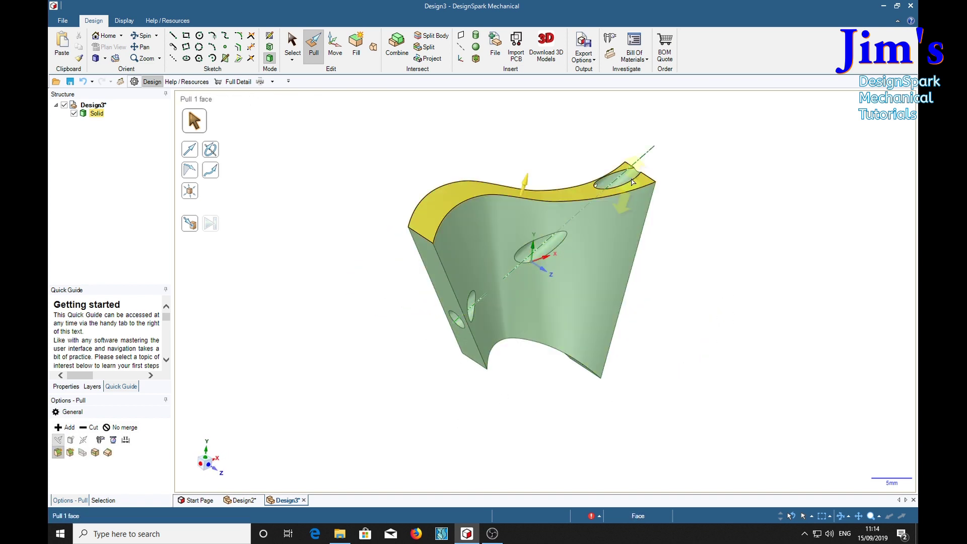
pyautogui.click(624, 195)
pyautogui.click(738, 280)
pyautogui.moveTo(738, 281); pyautogui.dragTo(789, 232, button='middle')
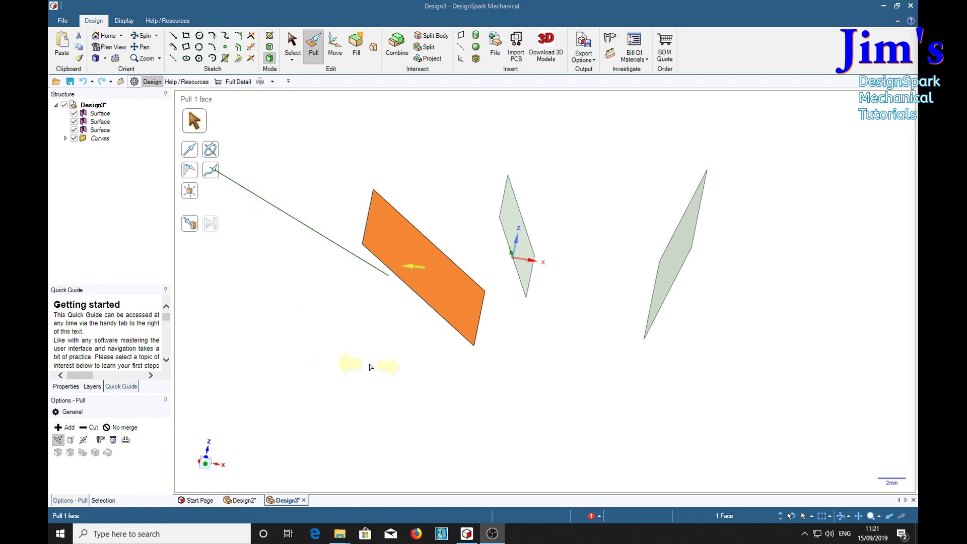
# Step: Start a sketch on the surface nearest the remaining line and draw a circle about 5.74 mm in diameter at its center
pyautogui.click(519, 397)
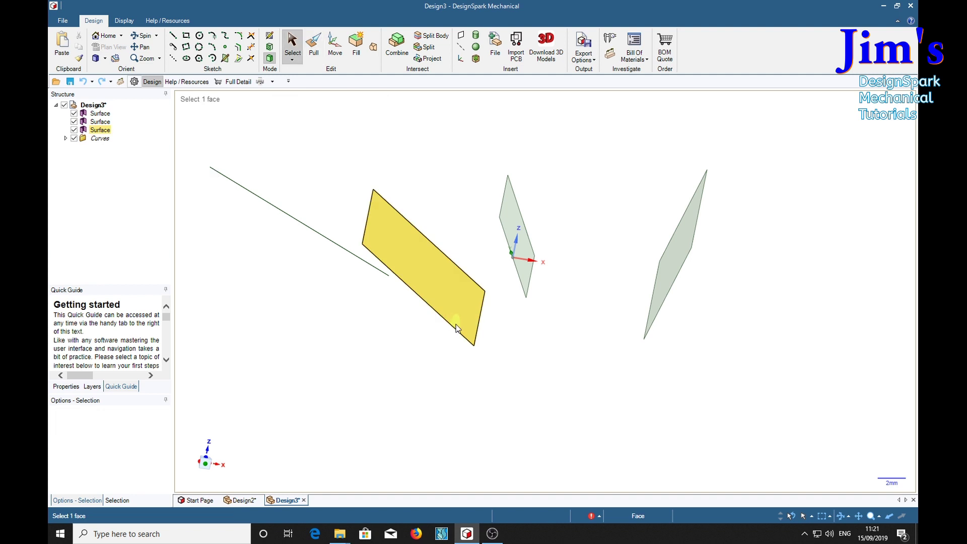
pyautogui.click(456, 316)
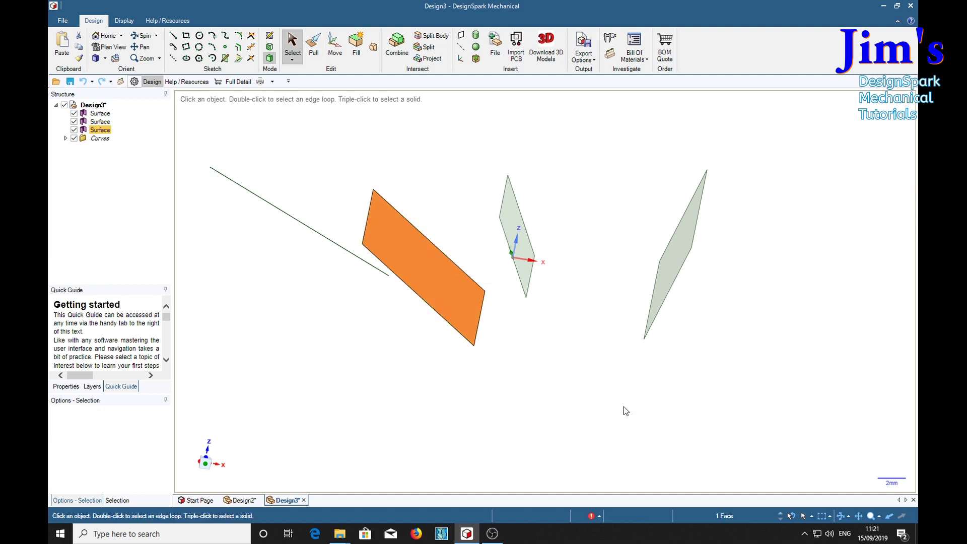
pyautogui.press('k')
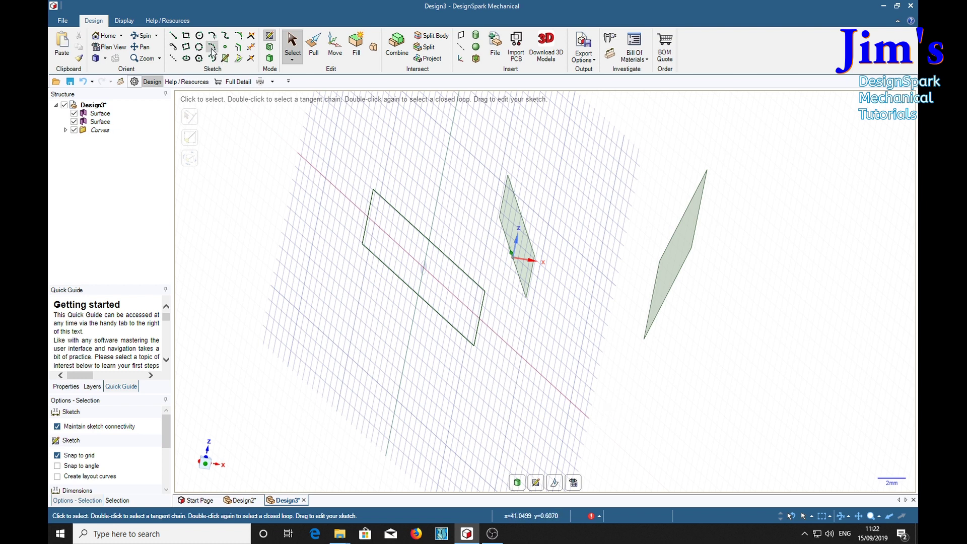
pyautogui.click(200, 36)
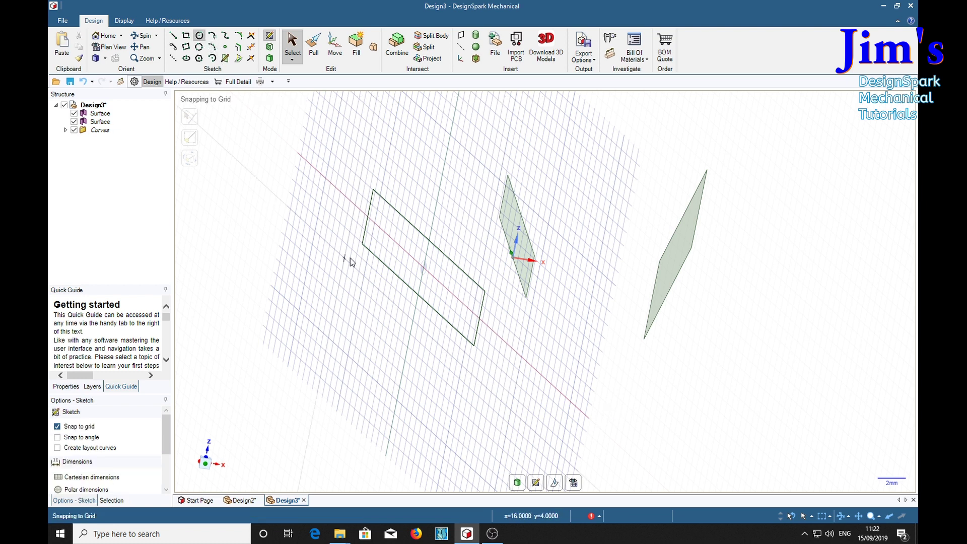
pyautogui.click(423, 266)
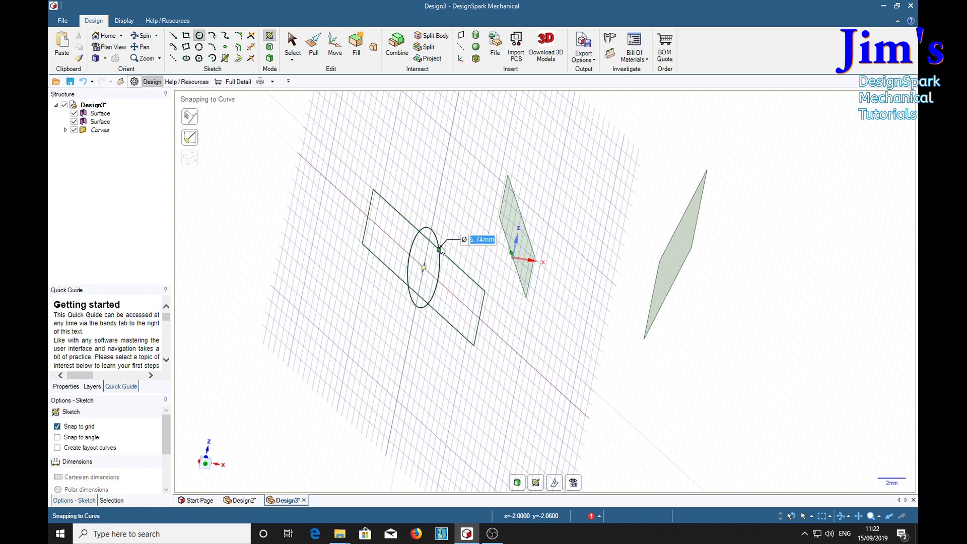
pyautogui.click(441, 250)
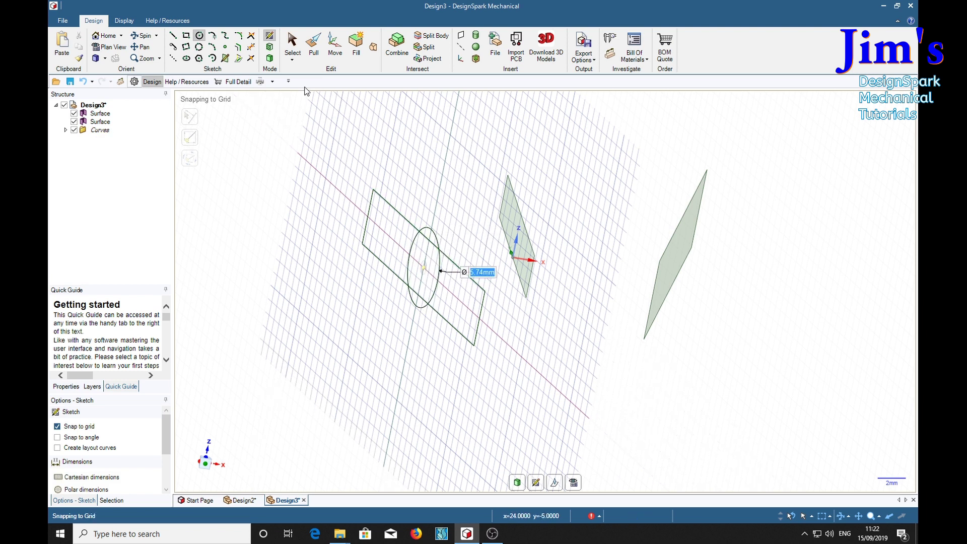
# Step: Trim away the rectangle's outline around the circle and turn the remaining circle into a surface in 3D mode
pyautogui.click(250, 46)
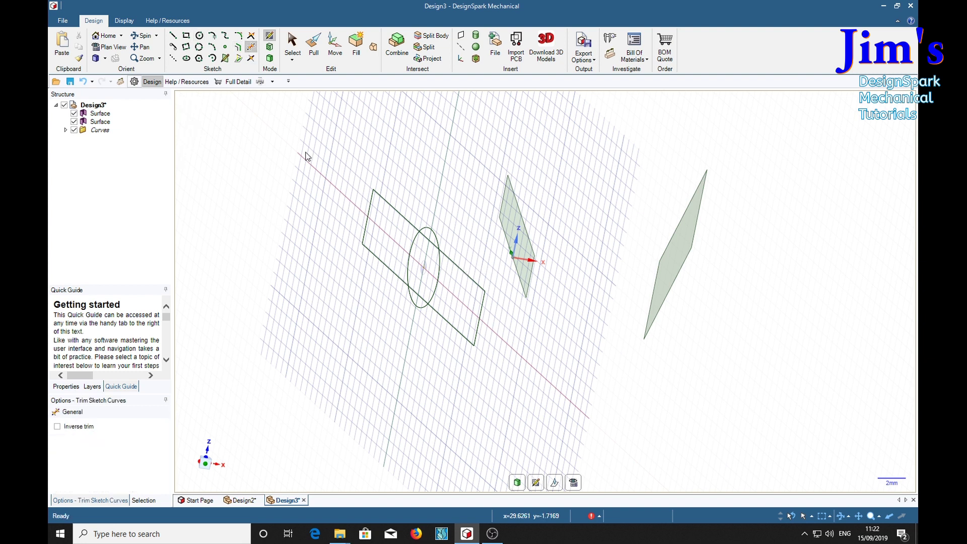
pyautogui.click(406, 222)
pyautogui.click(367, 217)
pyautogui.click(374, 256)
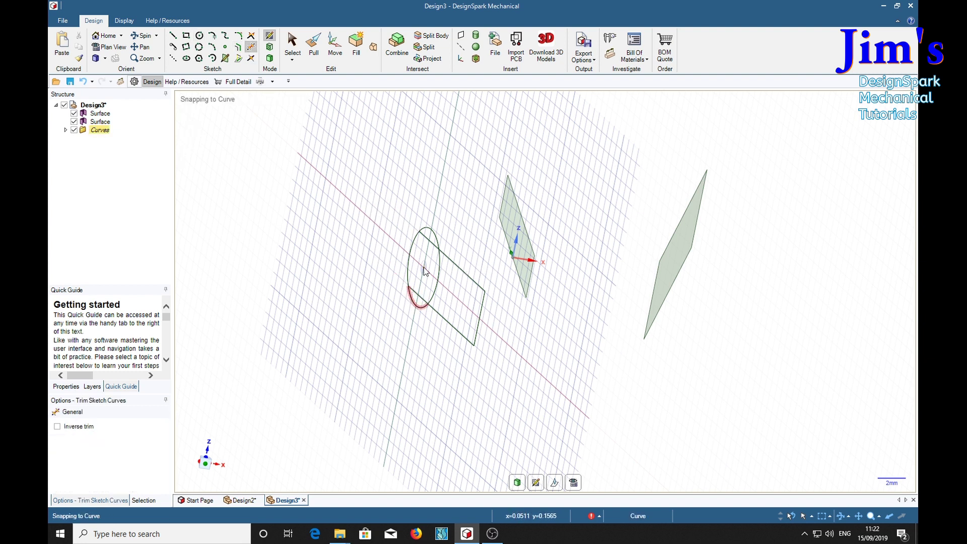
pyautogui.click(428, 245)
pyautogui.click(459, 269)
pyautogui.click(418, 299)
pyautogui.click(440, 319)
pyautogui.click(478, 328)
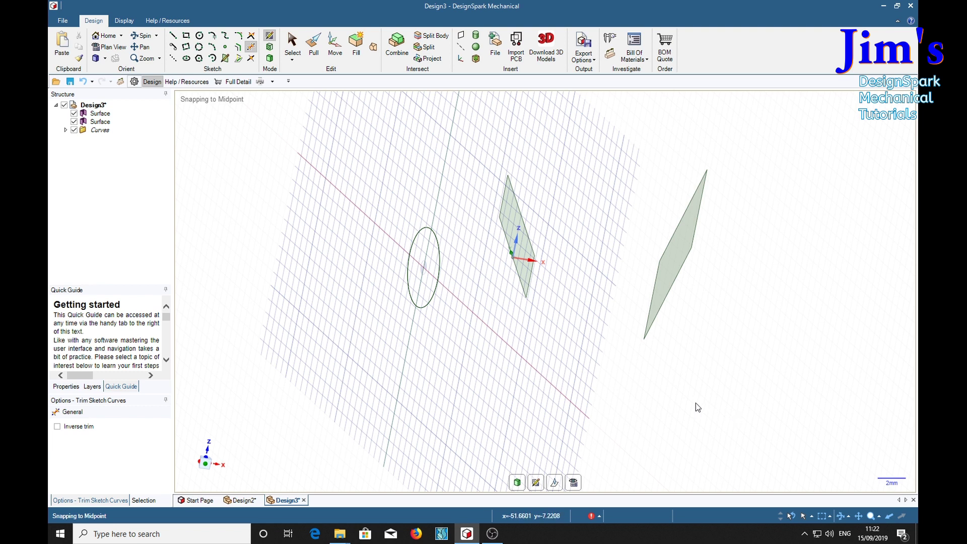
pyautogui.press('d')
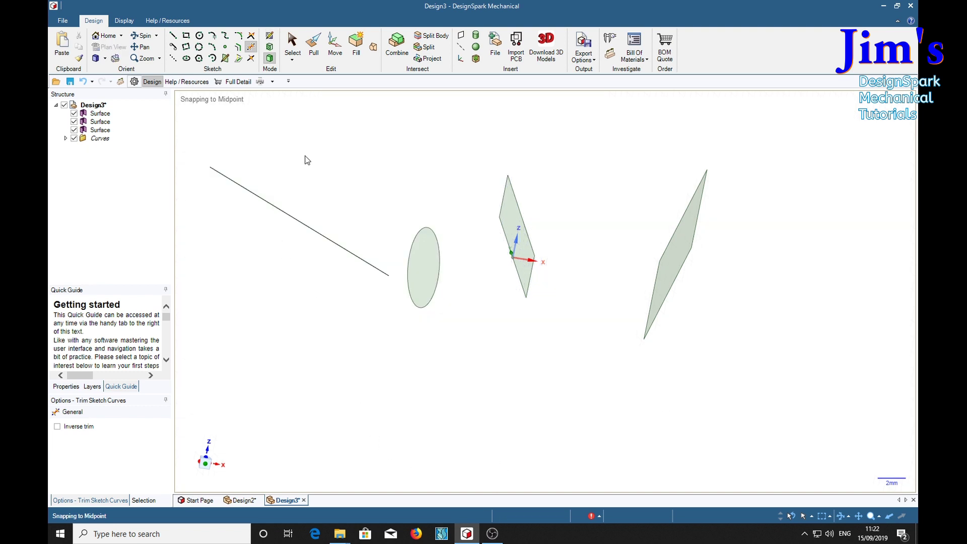
# Step: Pull the remaining line upward along Z into a surface about 3.18 mm high
pyautogui.click(311, 64)
pyautogui.click(319, 233)
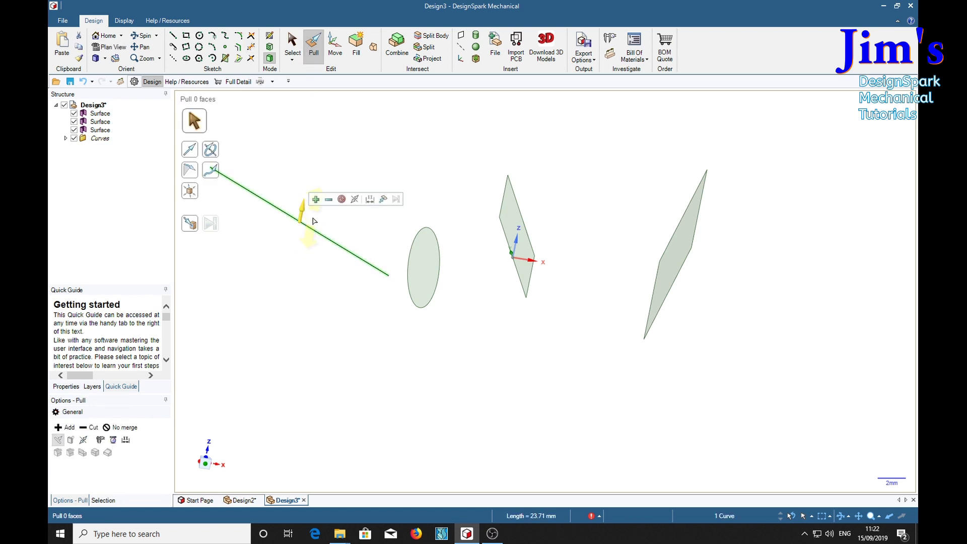
pyautogui.moveTo(312, 220); pyautogui.dragTo(334, 172)
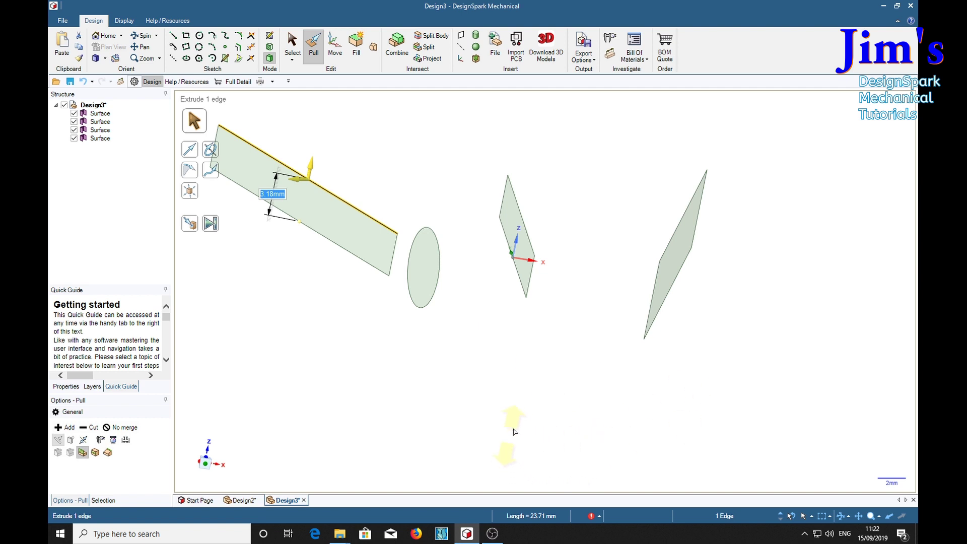
pyautogui.moveTo(522, 425); pyautogui.dragTo(542, 441, button='middle')
pyautogui.press('Escape')
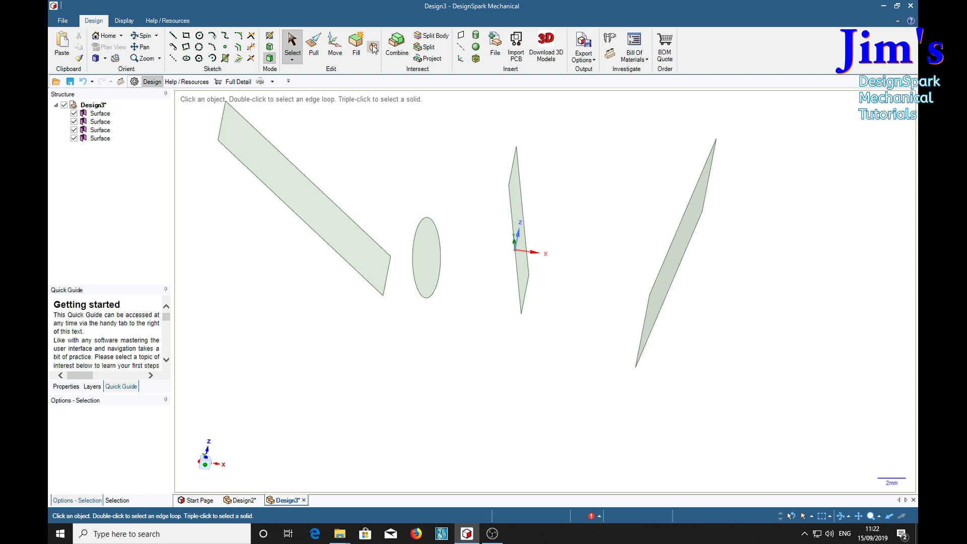
# Step: Blend the four surfaces, including the circular one, in sequence from the negative X end to the positive X end into one solid
pyautogui.click(373, 48)
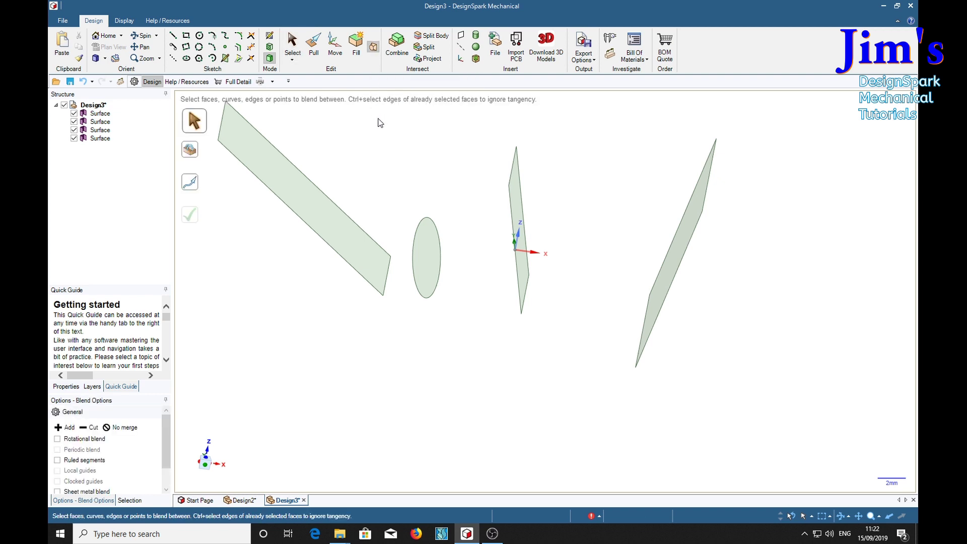
pyautogui.moveTo(406, 183); pyautogui.dragTo(307, 218, button='middle')
pyautogui.click(382, 189)
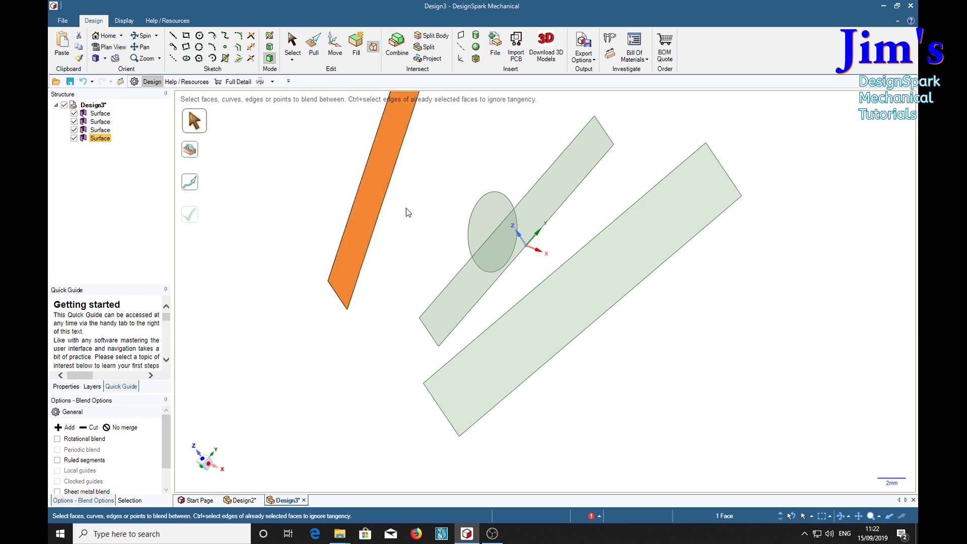
pyautogui.moveTo(415, 226)
pyautogui.mouseDown(button='middle')
pyautogui.moveTo(461, 214)
pyautogui.moveTo(515, 140)
pyautogui.moveTo(522, 148)
pyautogui.mouseUp(button='middle')
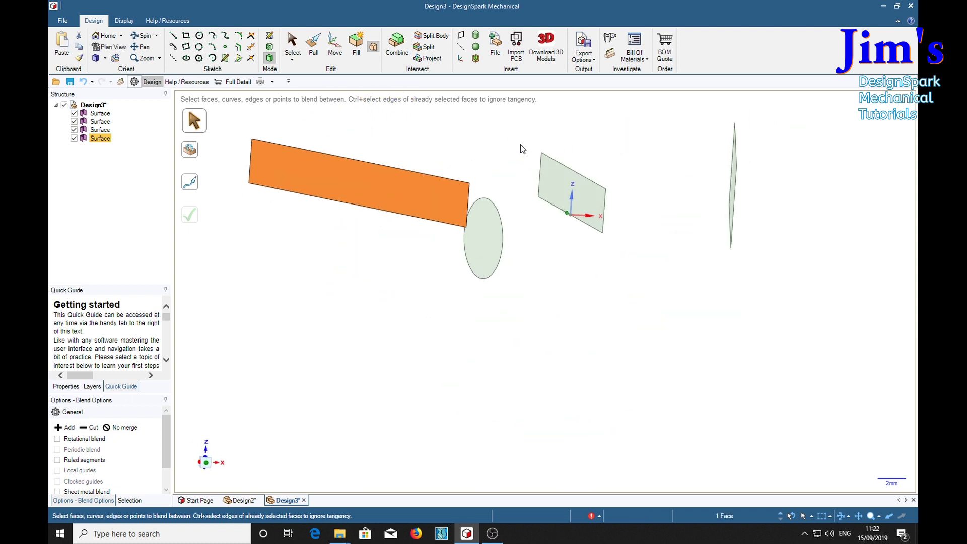
pyautogui.click(482, 231)
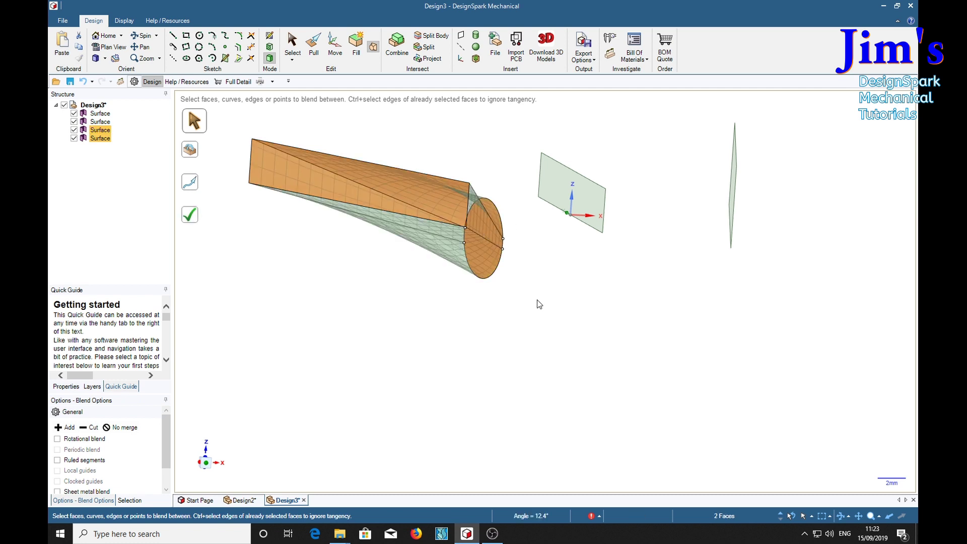
pyautogui.click(548, 177)
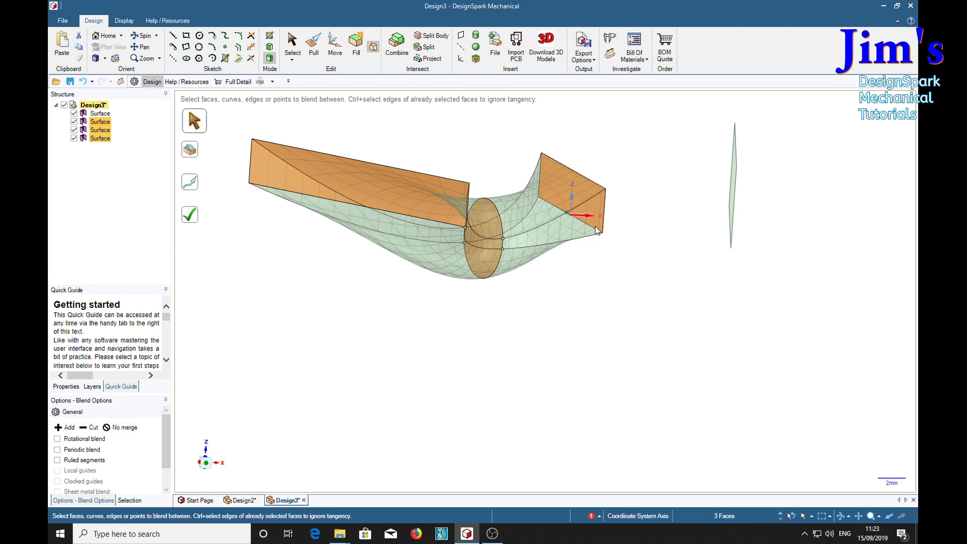
pyautogui.moveTo(628, 306); pyautogui.dragTo(657, 313, button='middle')
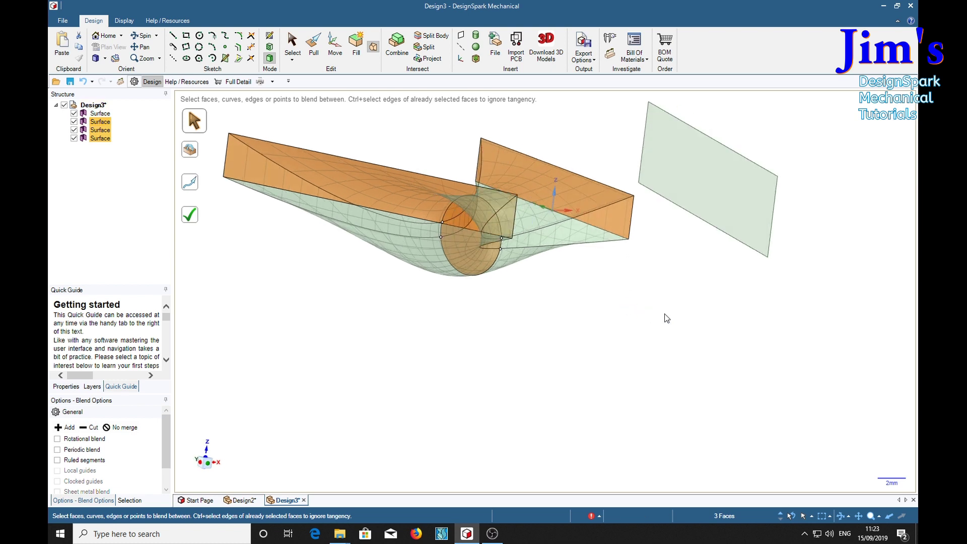
pyautogui.click(699, 188)
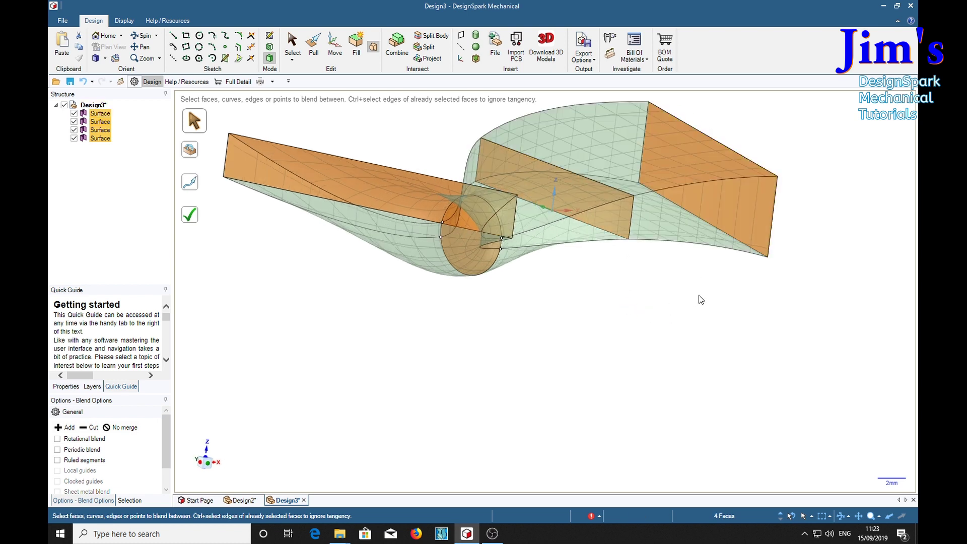
pyautogui.moveTo(664, 371); pyautogui.dragTo(594, 391, button='middle')
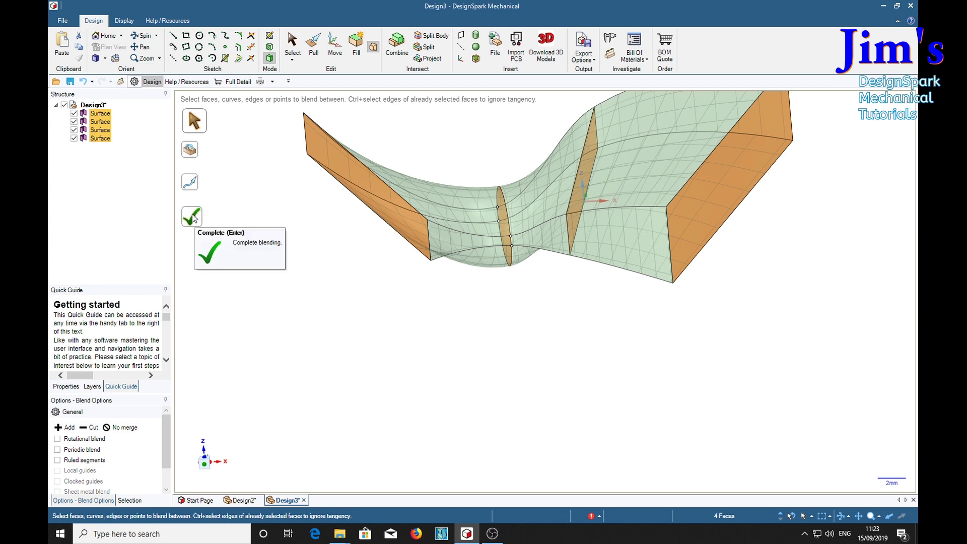
pyautogui.click(192, 216)
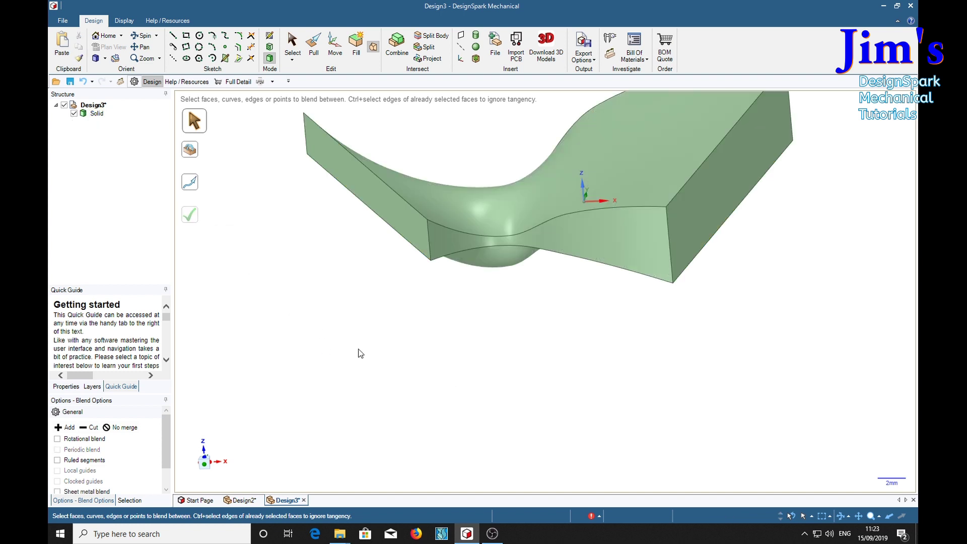
# Step: Examine the blended solid from several angles, checking the transitions between its rectangular ends and circular mid-section
pyautogui.moveTo(416, 293); pyautogui.dragTo(425, 414, button='middle')
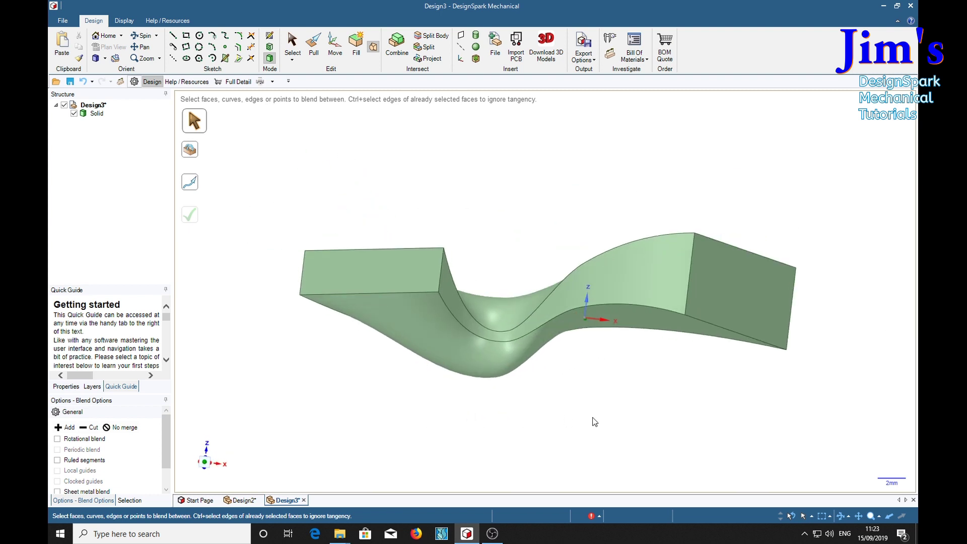
pyautogui.moveTo(584, 416); pyautogui.dragTo(648, 442, button='middle')
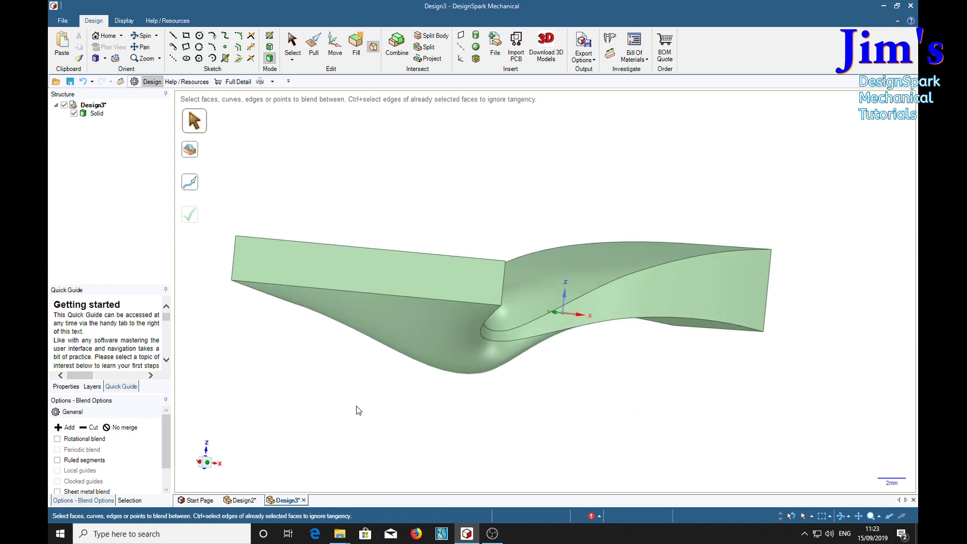
pyautogui.moveTo(356, 403); pyautogui.dragTo(645, 390, button='middle')
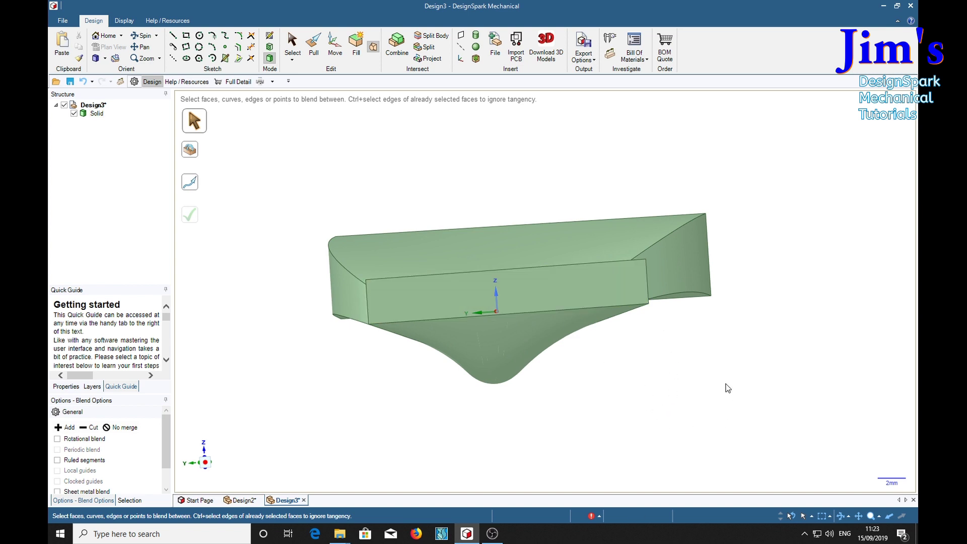
pyautogui.moveTo(727, 387); pyautogui.dragTo(669, 384, button='middle')
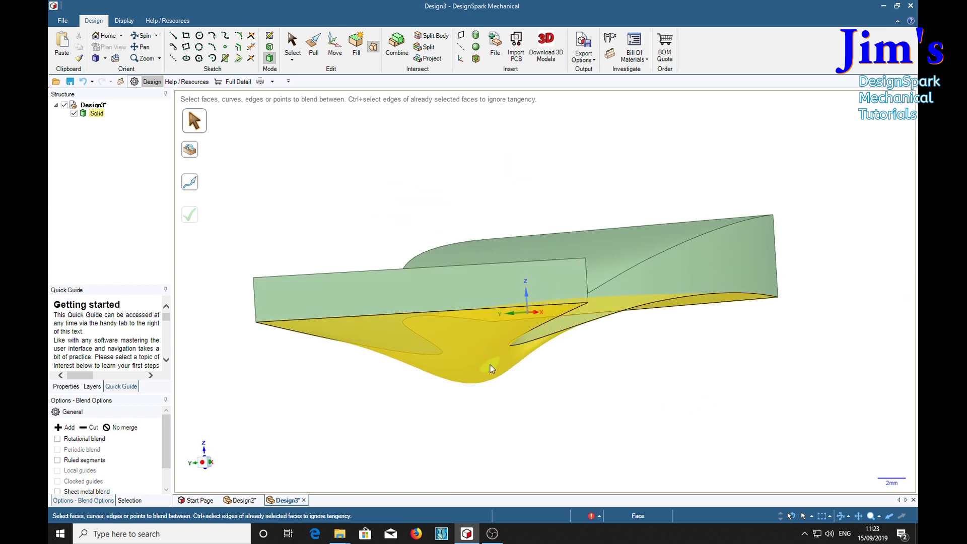
pyautogui.moveTo(732, 399); pyautogui.dragTo(696, 426, button='middle')
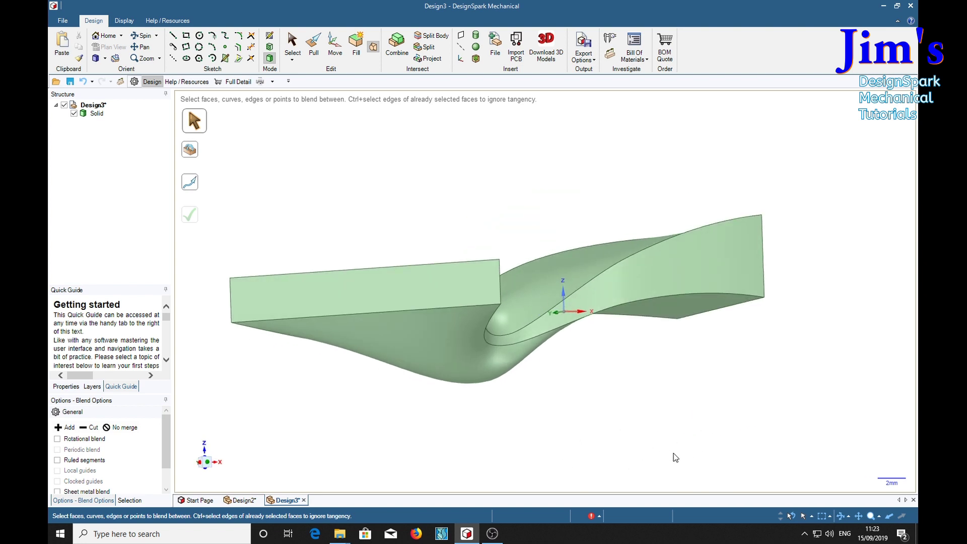
pyautogui.moveTo(686, 433); pyautogui.dragTo(677, 410, button='middle')
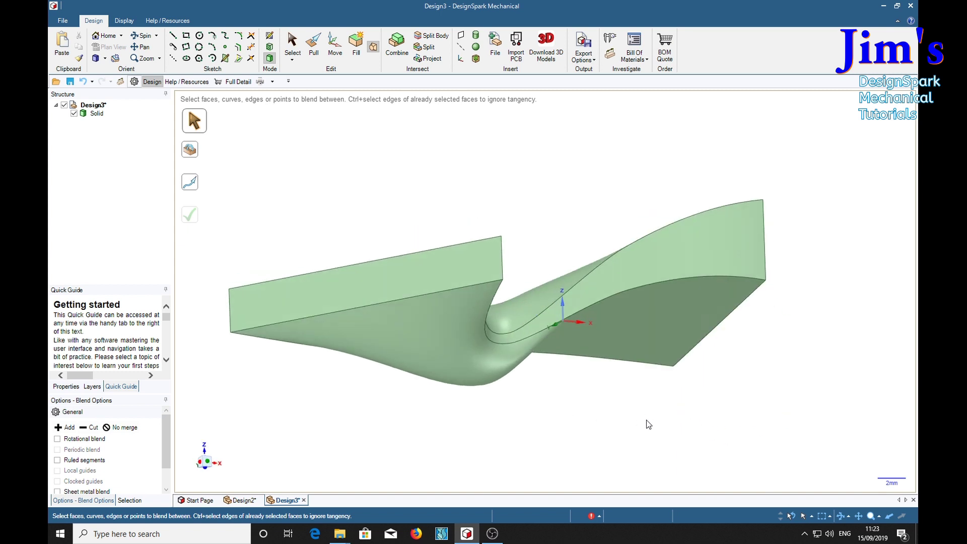
pyautogui.moveTo(583, 418); pyautogui.dragTo(741, 304, button='middle')
pyautogui.moveTo(757, 249); pyautogui.dragTo(691, 188, button='middle')
pyautogui.moveTo(690, 302); pyautogui.dragTo(755, 345, button='middle')
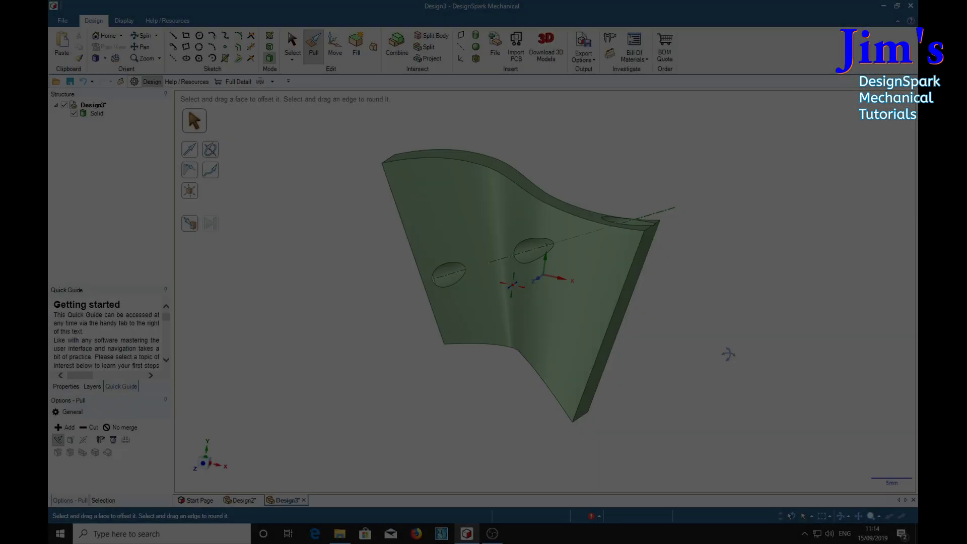
# Step: Examine the curved solid with the cut hole from several angles, following the hole along its axis
pyautogui.moveTo(728, 354); pyautogui.dragTo(713, 376, button='middle')
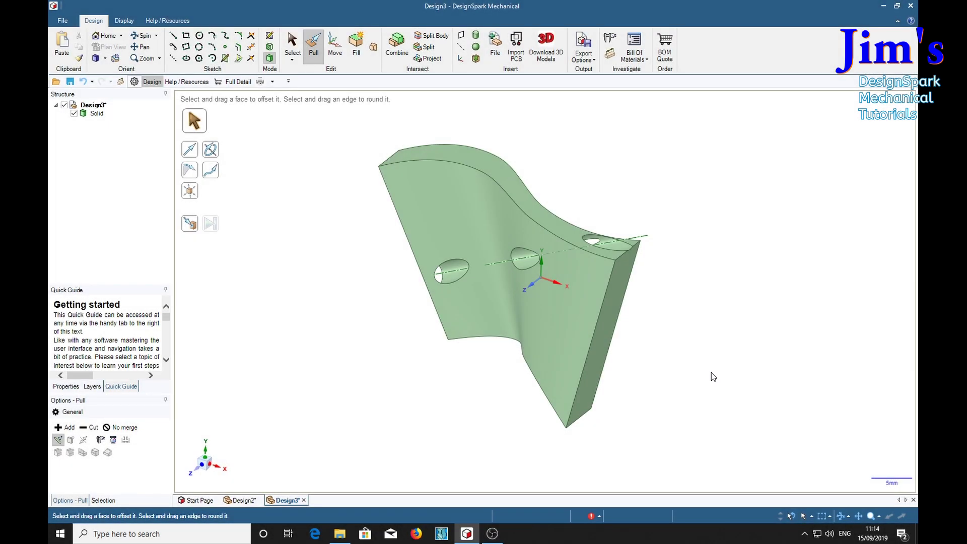
pyautogui.moveTo(755, 337); pyautogui.dragTo(730, 369, button='middle')
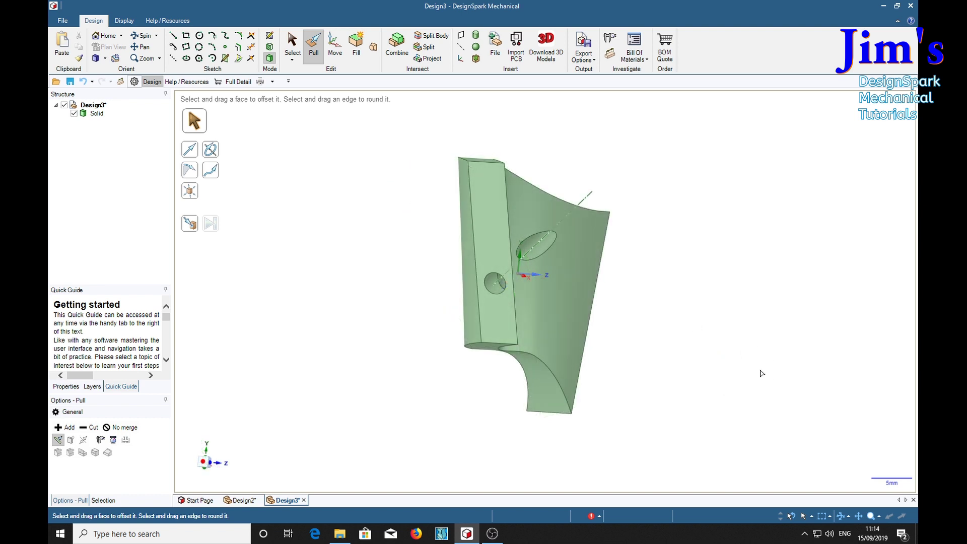
pyautogui.moveTo(778, 359); pyautogui.dragTo(708, 375, button='middle')
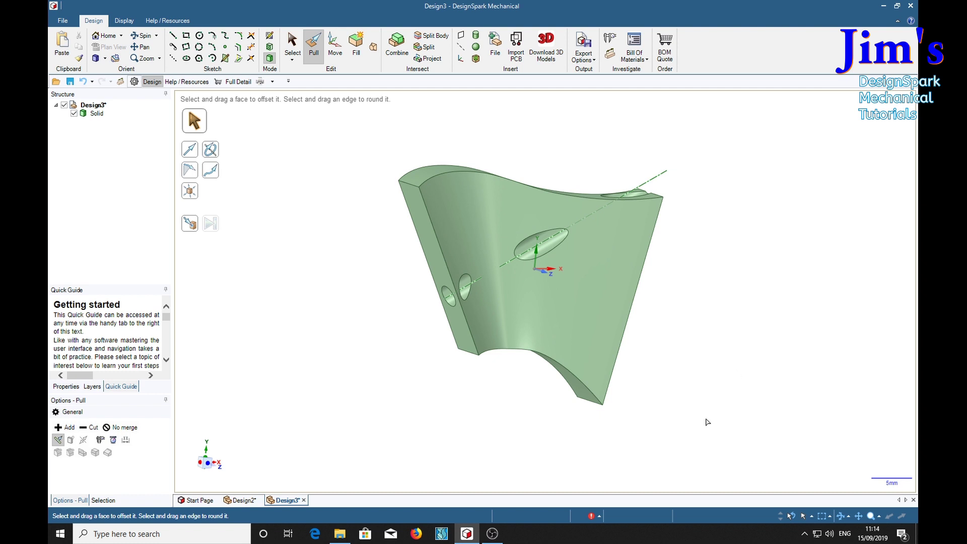
pyautogui.moveTo(757, 337); pyautogui.dragTo(688, 410, button='middle')
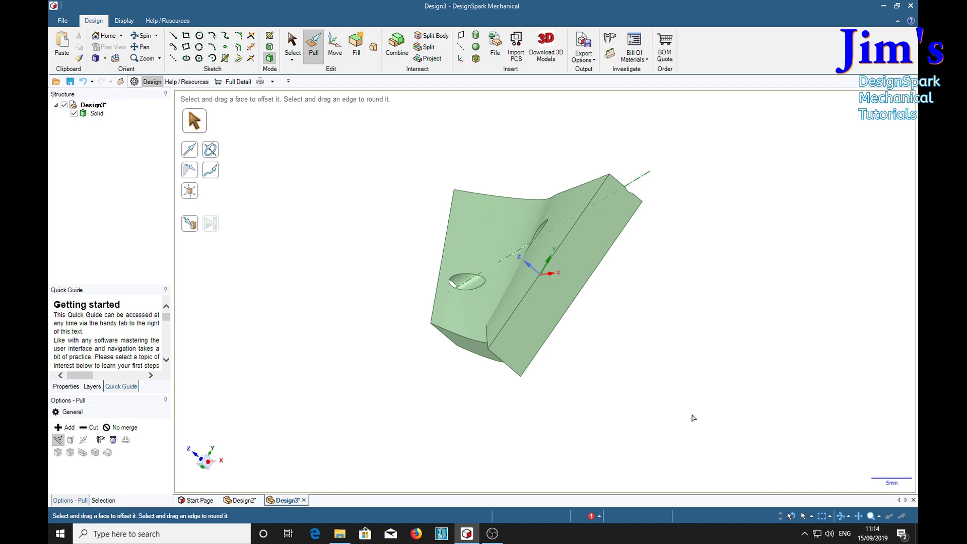